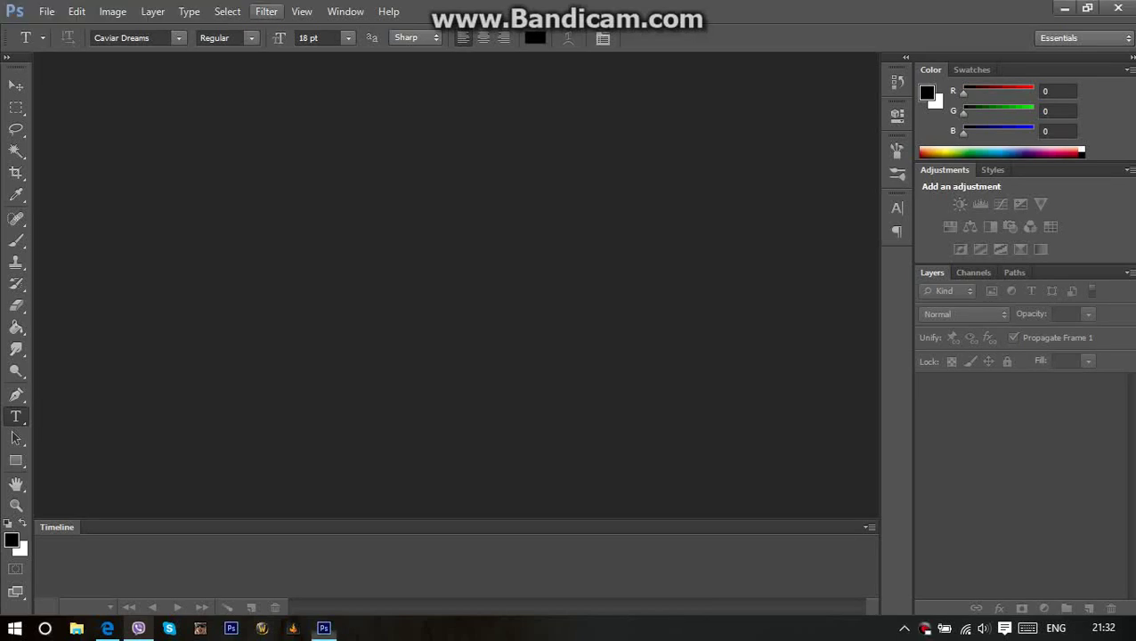
Create a new white document 350 pixels wide by 18 pixels high.
{"action": "left_click", "coordinate": [46, 11]}
{"action": "left_click", "coordinate": [62, 30]}
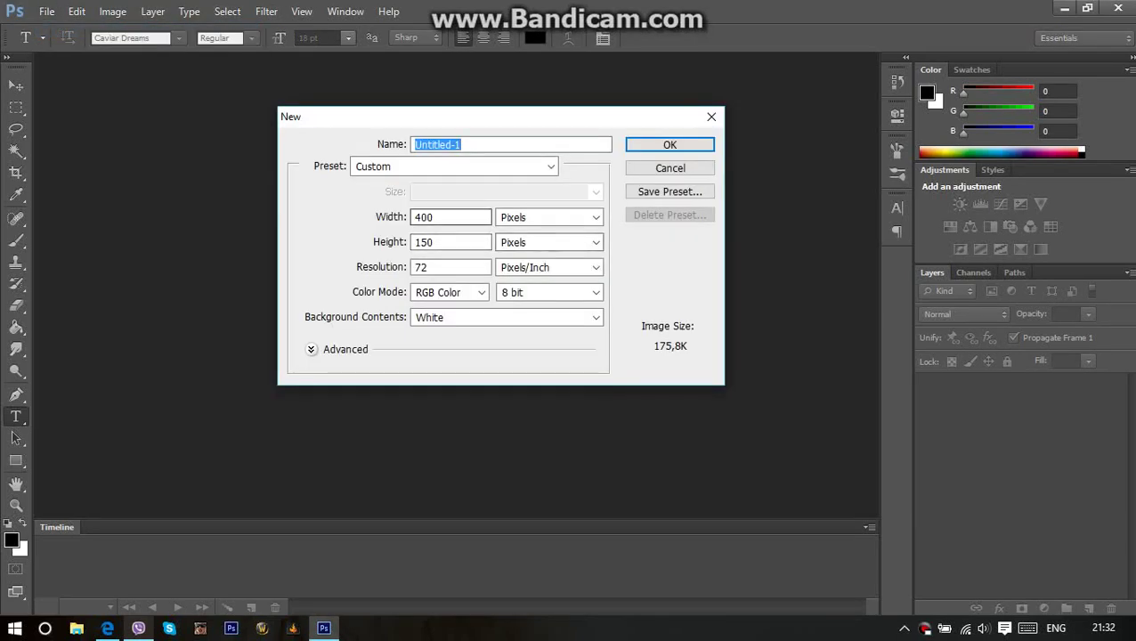
{"action": "key", "text": "Tab"}
{"action": "type", "text": "350"}
{"action": "key", "text": "Tab"}
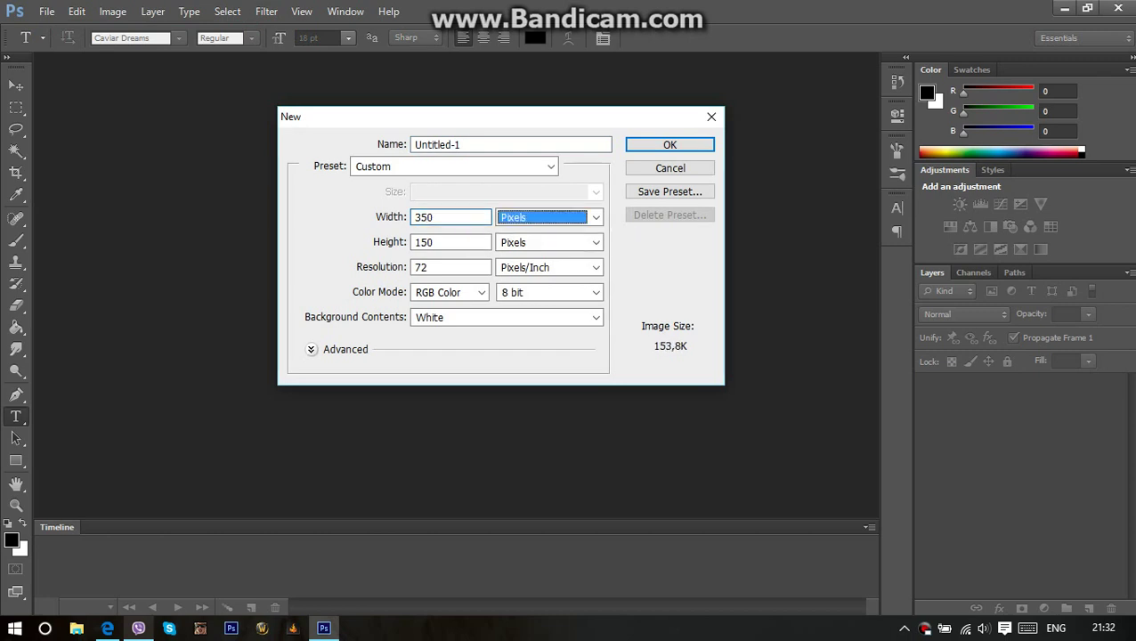
{"action": "key", "text": "Tab"}
{"action": "type", "text": "18"}
{"action": "key", "text": "Return"}
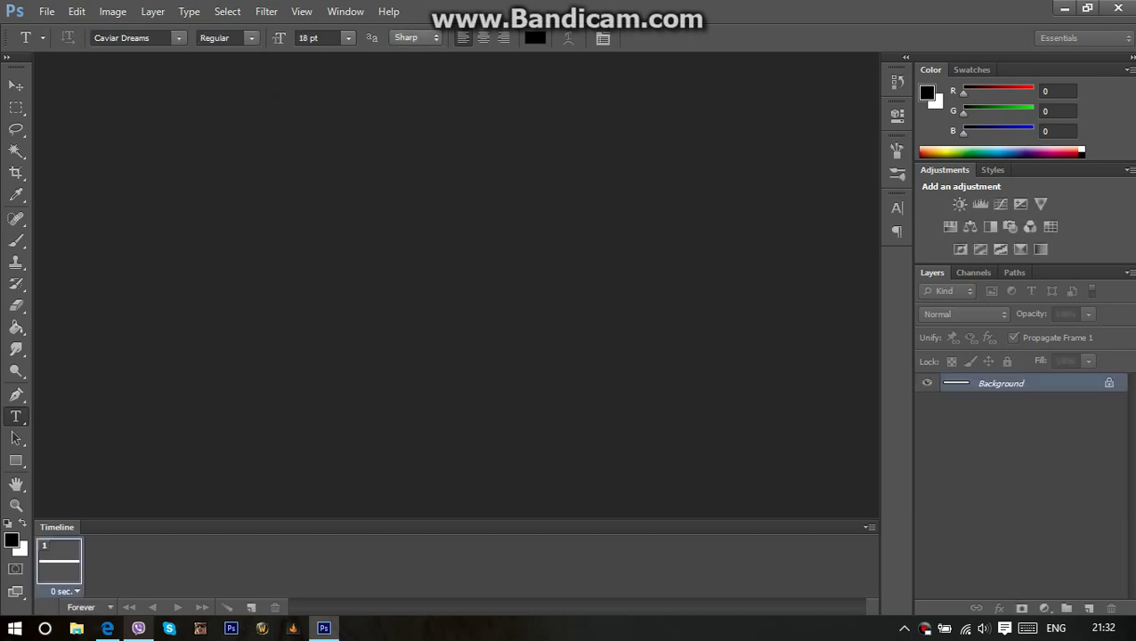
Unlock the Background as editable Layer 0 and reveal the tools grouped with the Paint Bucket.
{"action": "double_click", "coordinate": [1001, 383]}
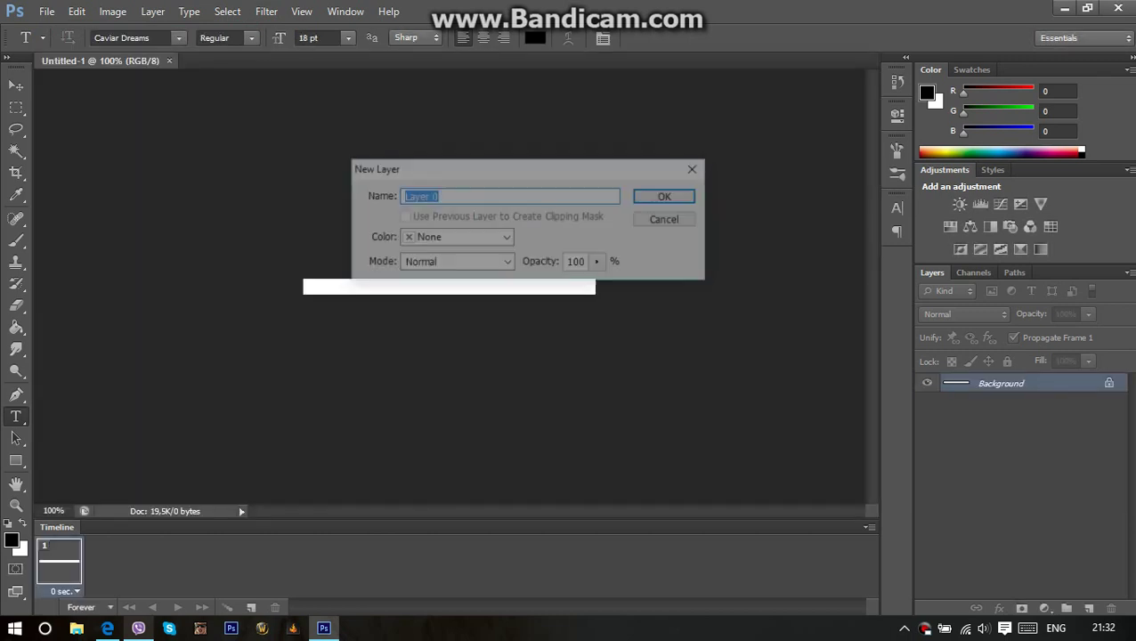
{"action": "key", "text": "Return"}
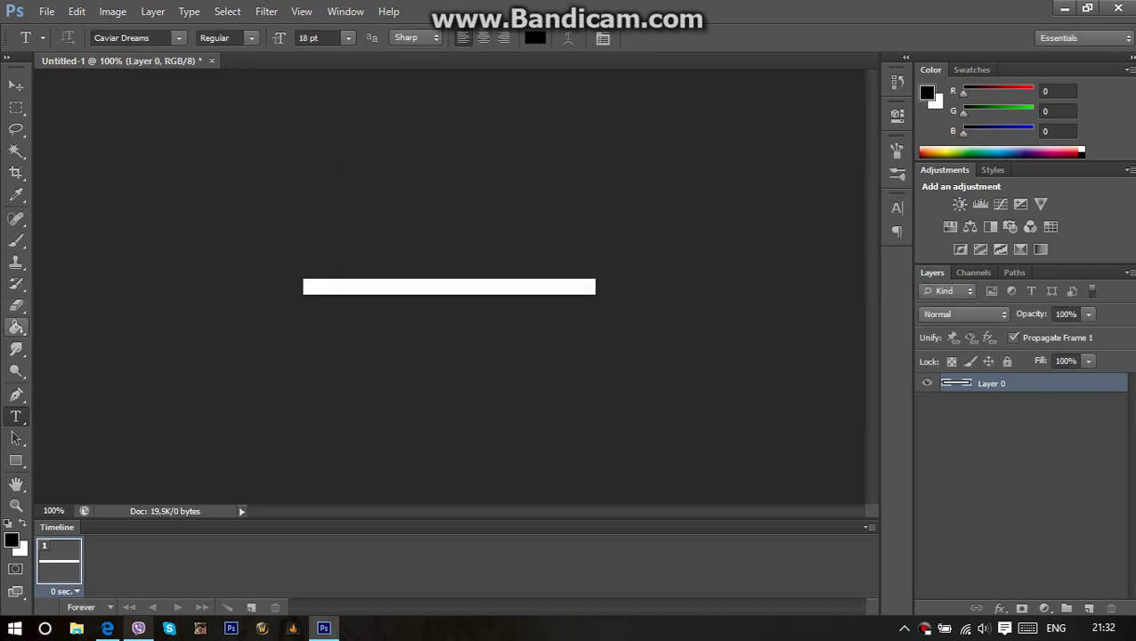
{"action": "left_click", "coordinate": [16, 327]}
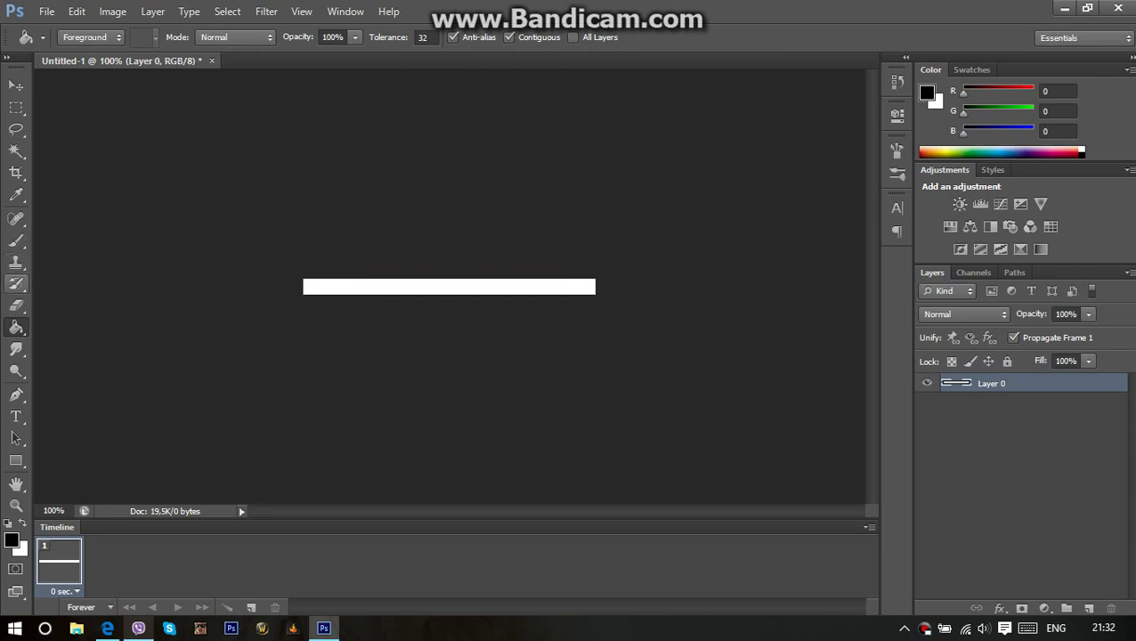
{"action": "right_click", "coordinate": [16, 327]}
Switch to the Gradient Tool and set the gradient's start stop to bright blue 006ff8.
{"action": "left_click", "coordinate": [91, 325]}
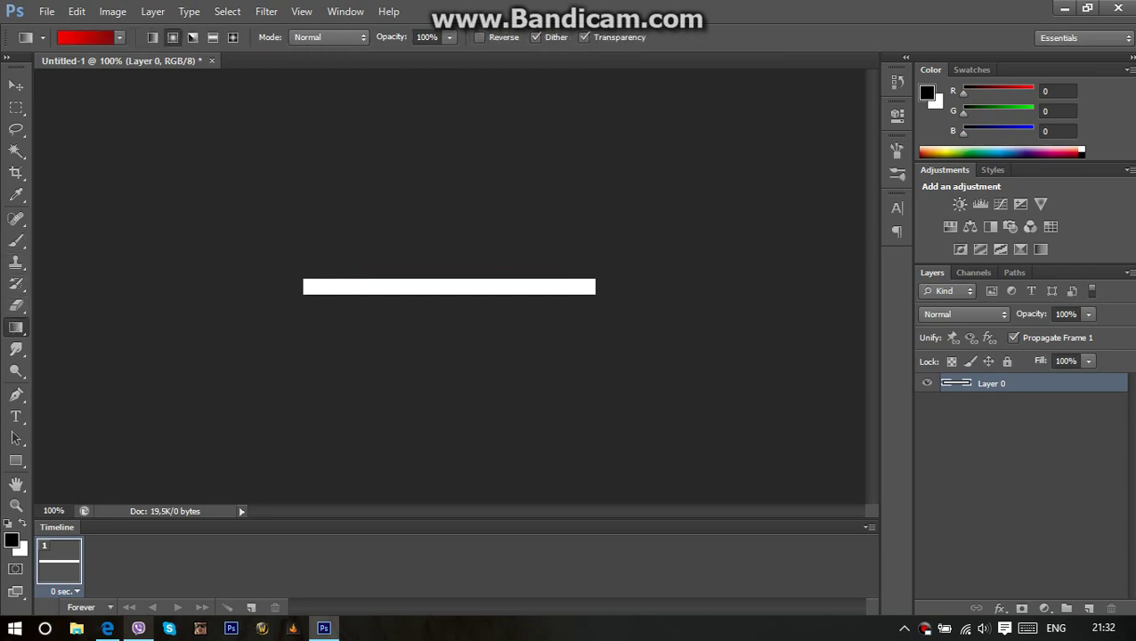
{"action": "left_click", "coordinate": [85, 37]}
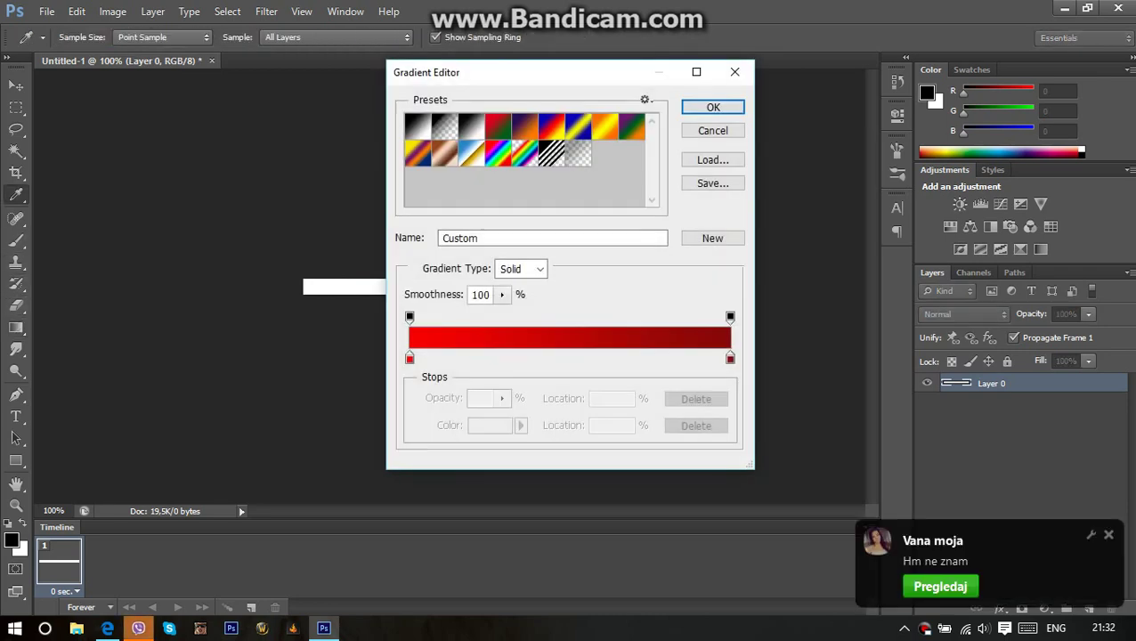
{"action": "left_click", "coordinate": [410, 358]}
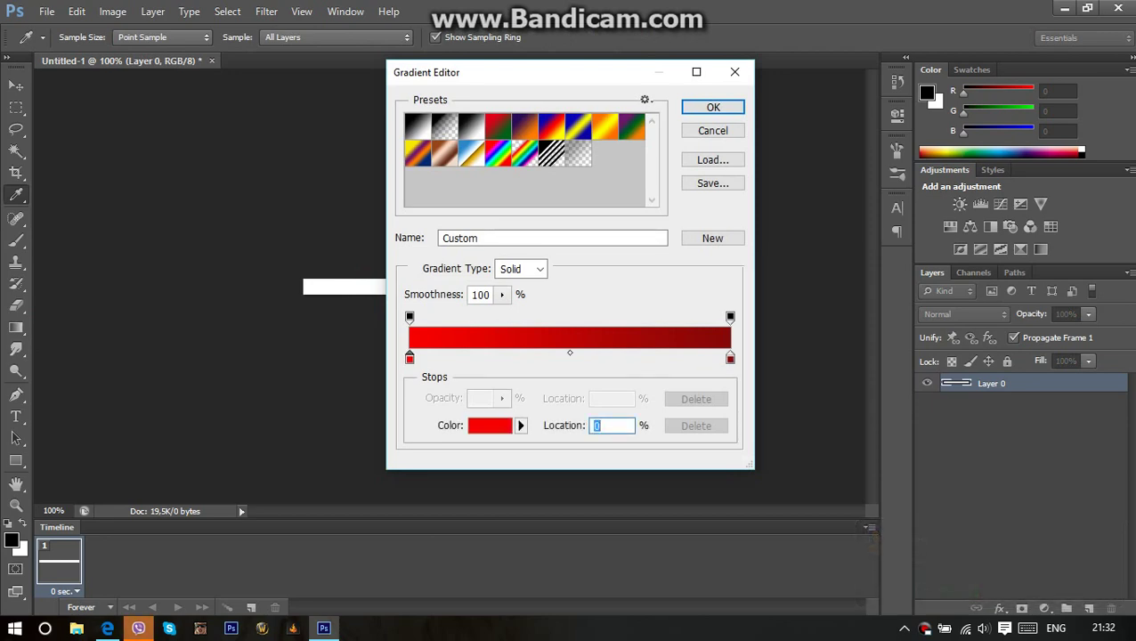
{"action": "left_click", "coordinate": [489, 425]}
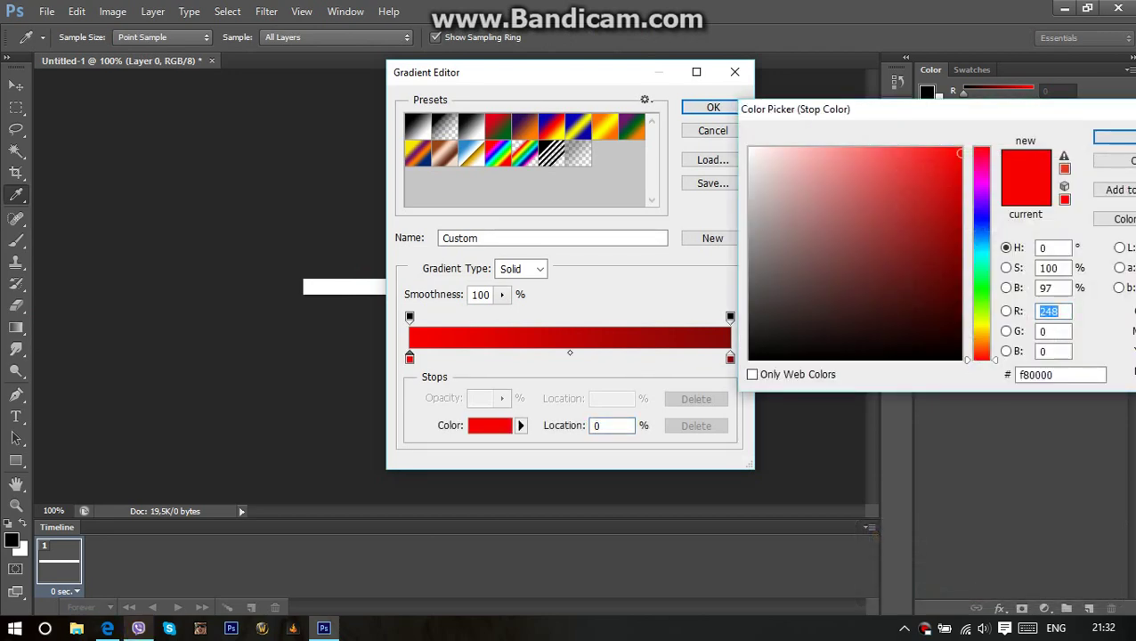
{"action": "type", "text": "0"}
{"action": "key", "text": "Return"}
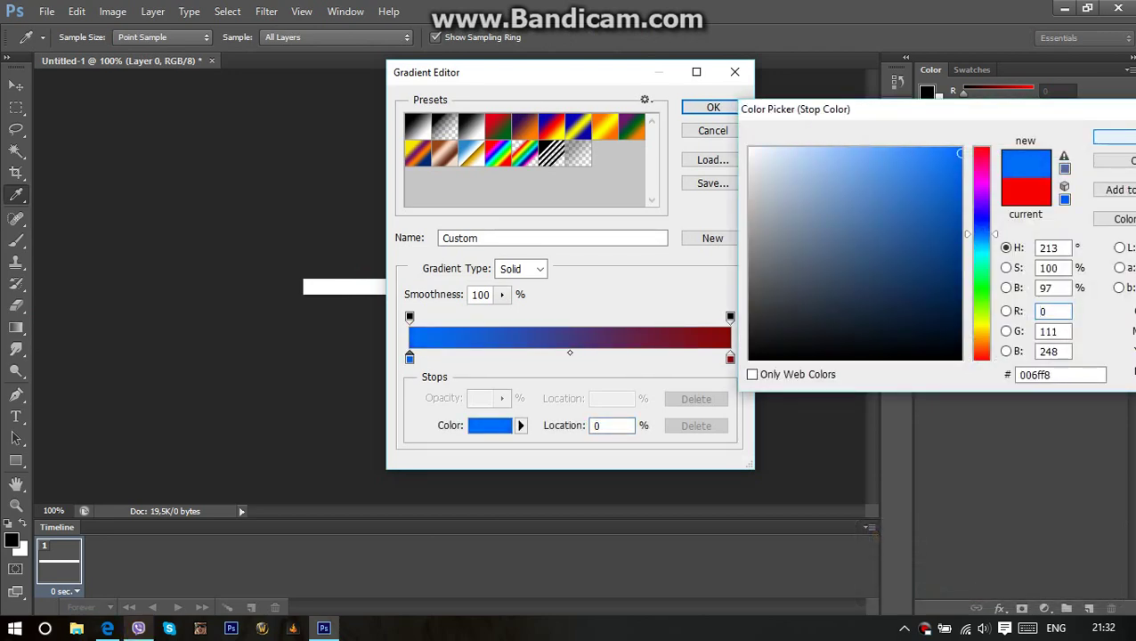
Set the gradient's end stop to dark navy 03198c and accept the gradient.
{"action": "left_click", "coordinate": [730, 357]}
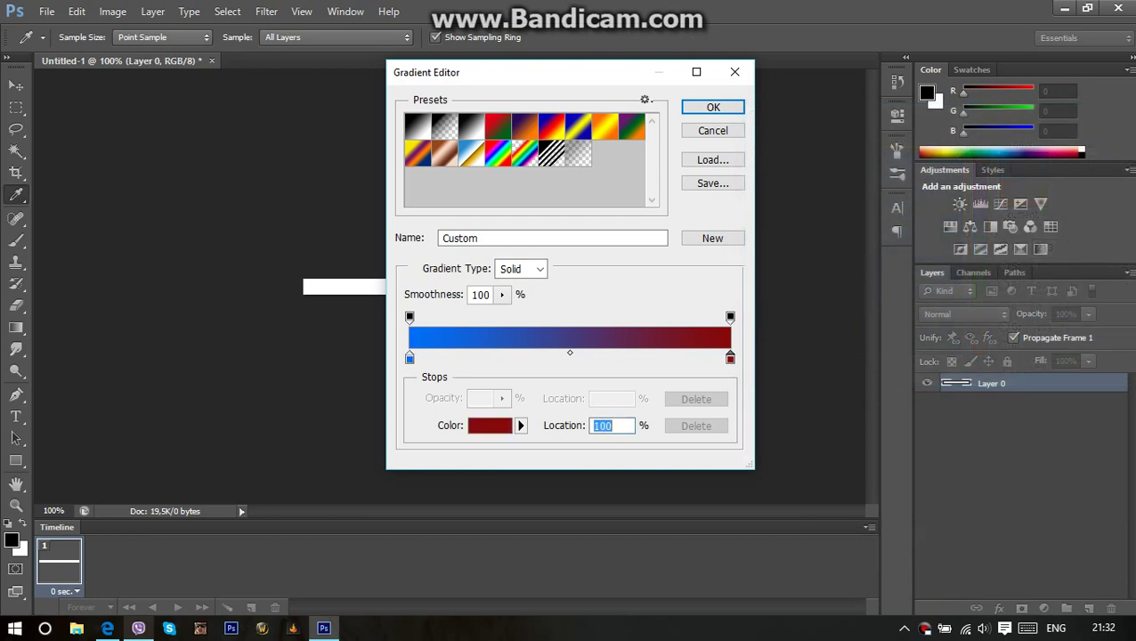
{"action": "double_click", "coordinate": [730, 357]}
{"action": "type", "text": "8"}
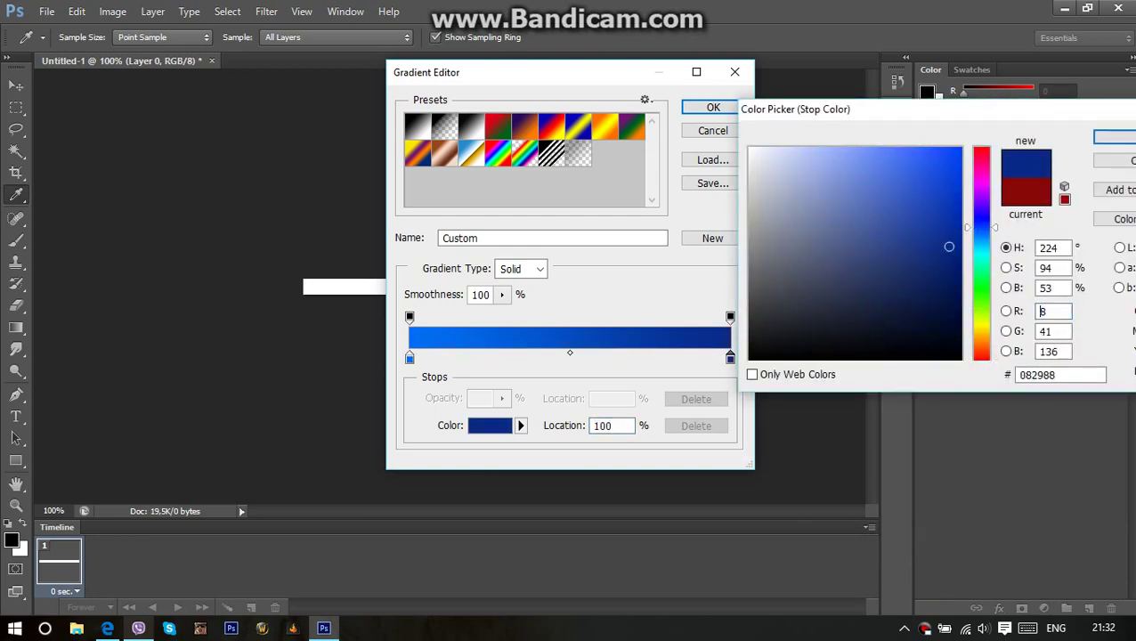
{"action": "left_click_drag", "start_coordinate": [982, 220], "coordinate": [958, 243]}
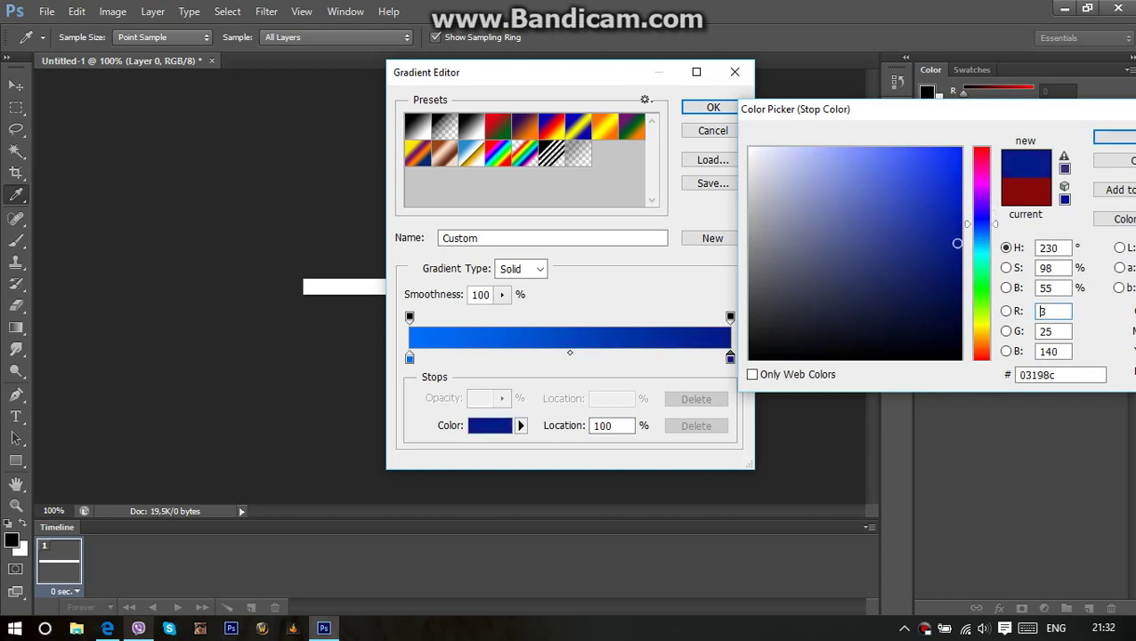
{"action": "left_click", "coordinate": [1113, 137]}
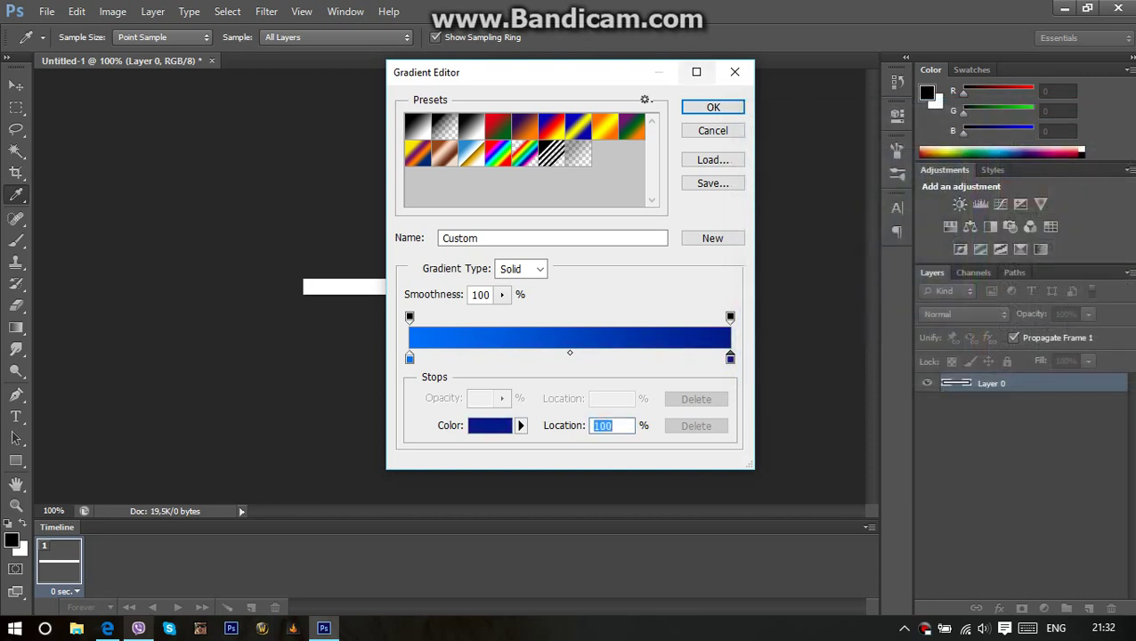
{"action": "key", "text": "Return"}
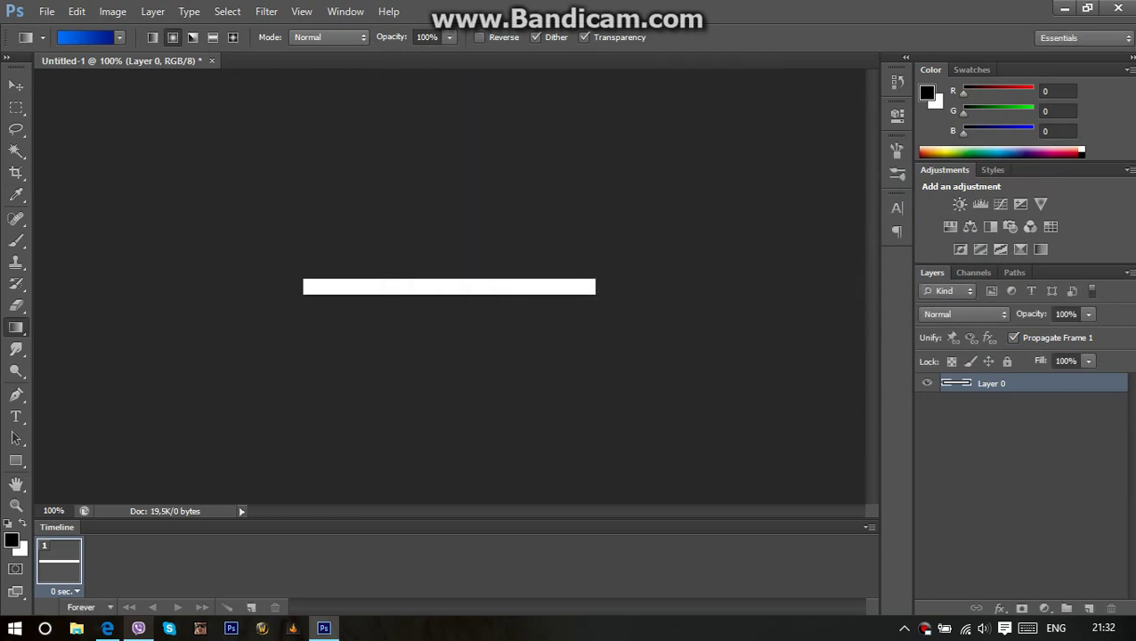
Fill the bar with a reflected blue gradient, add empty Layer 1, and select all.
{"action": "left_click_drag", "start_coordinate": [443, 286], "coordinate": [610, 282]}
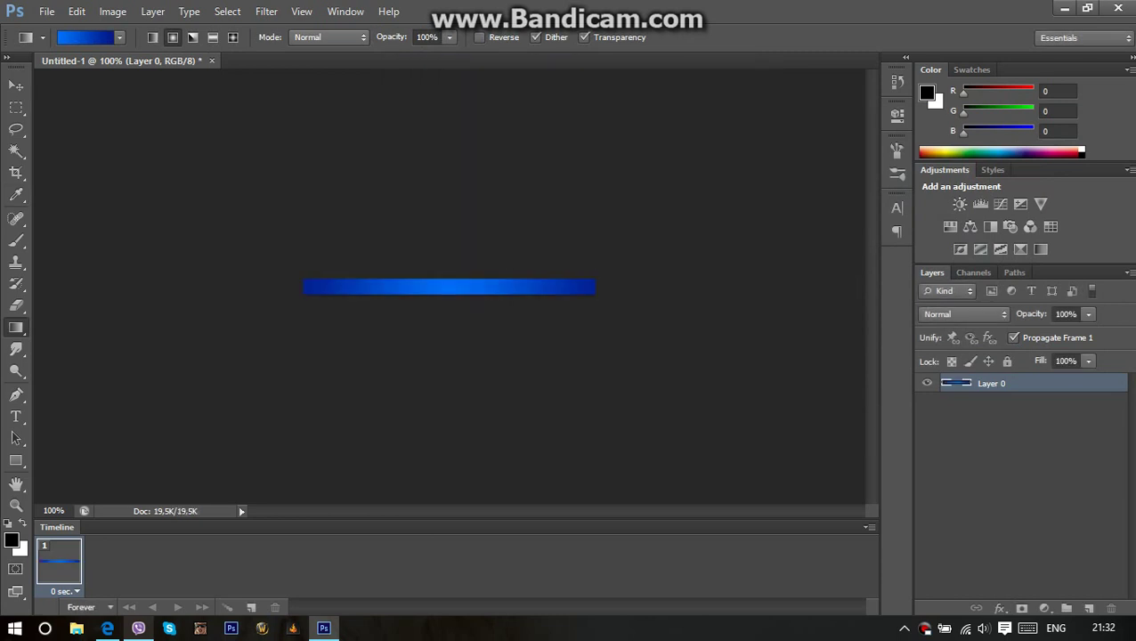
{"action": "left_click", "coordinate": [1088, 609]}
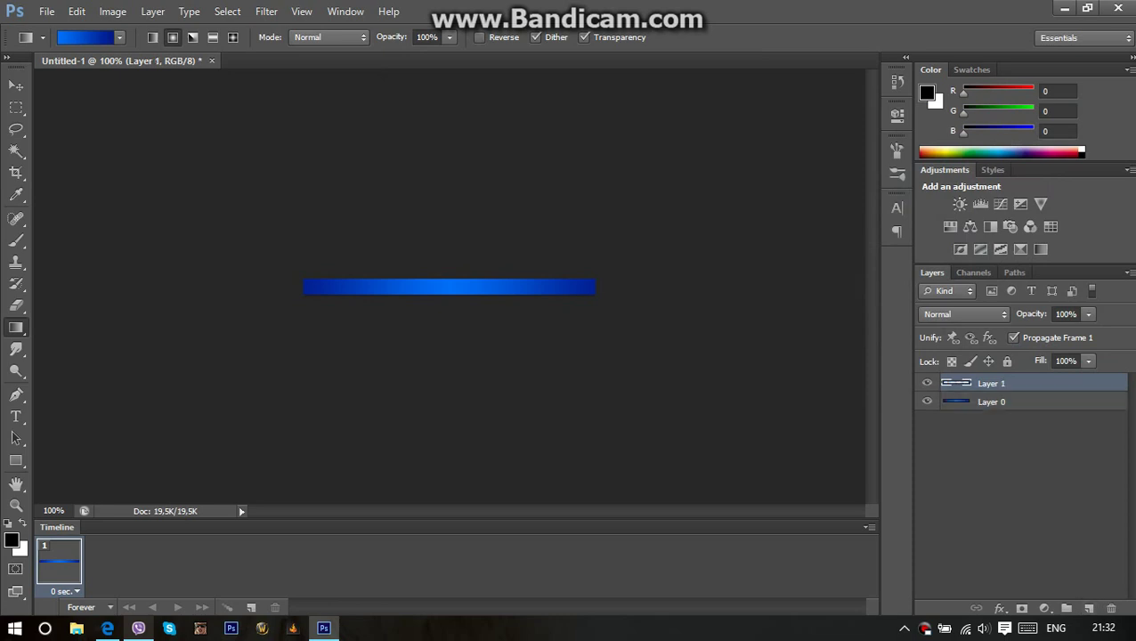
{"action": "key", "text": "a"}
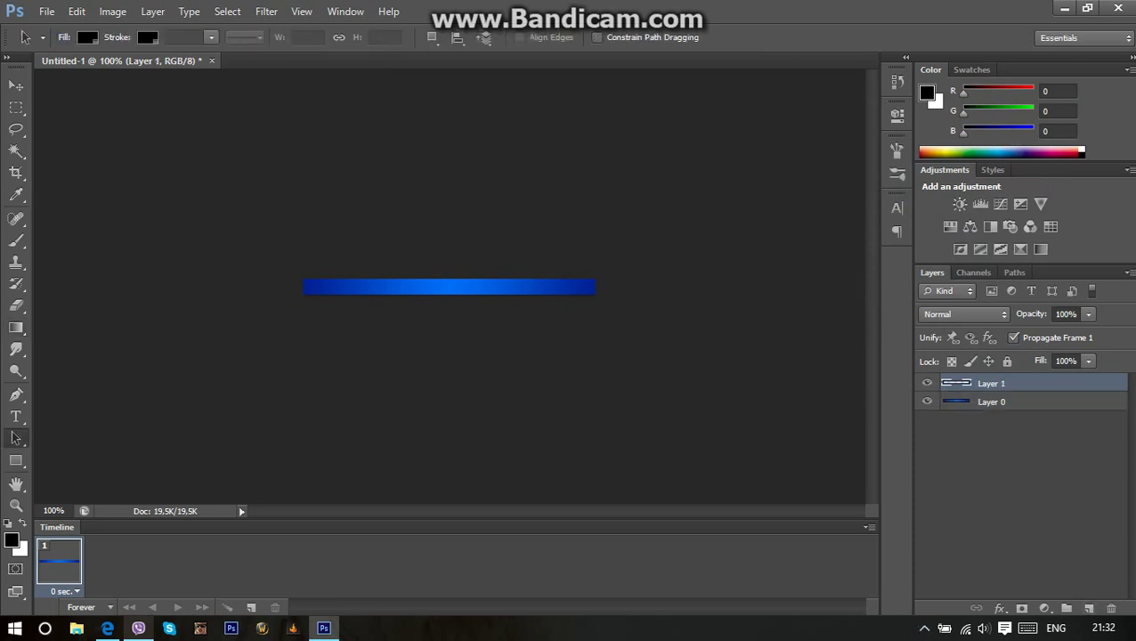
{"action": "key", "text": "t"}
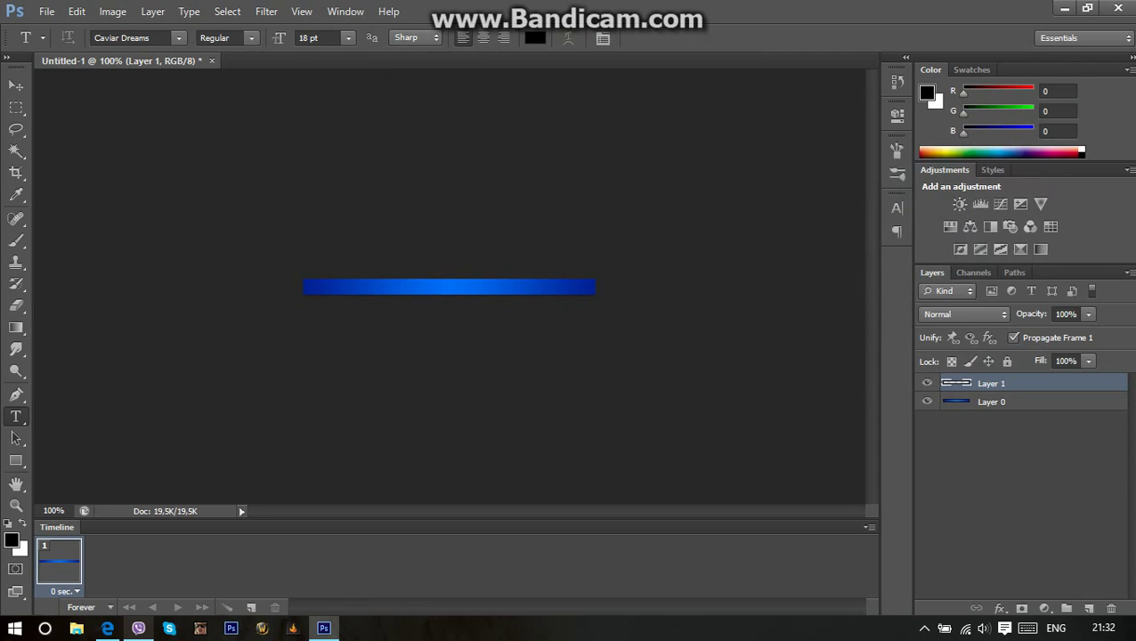
{"action": "key", "text": "ctrl+a"}
Stroke the selection on Layer 1 with a 1 px black inside outline, then select Layer 0.
{"action": "left_click", "coordinate": [77, 11]}
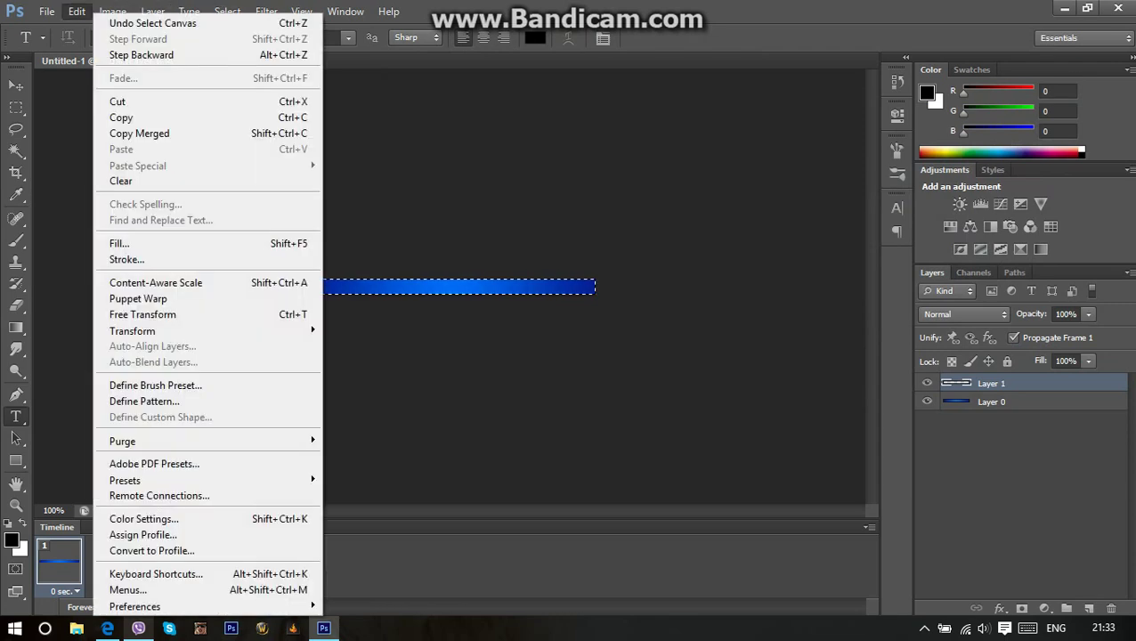
{"action": "left_click", "coordinate": [127, 259]}
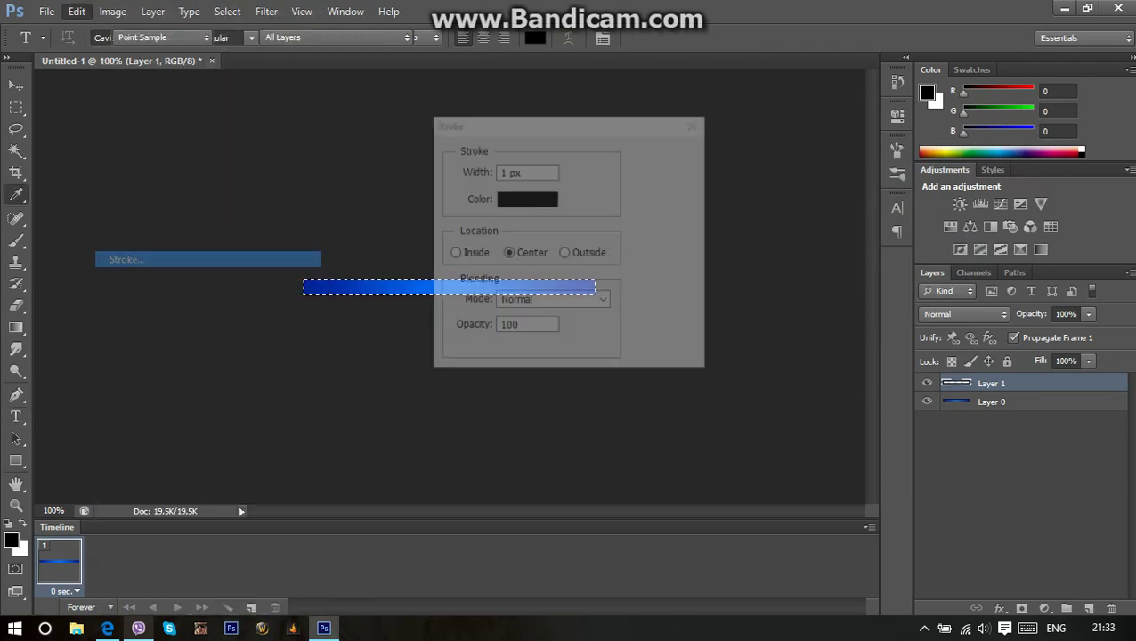
{"action": "left_click", "coordinate": [454, 253]}
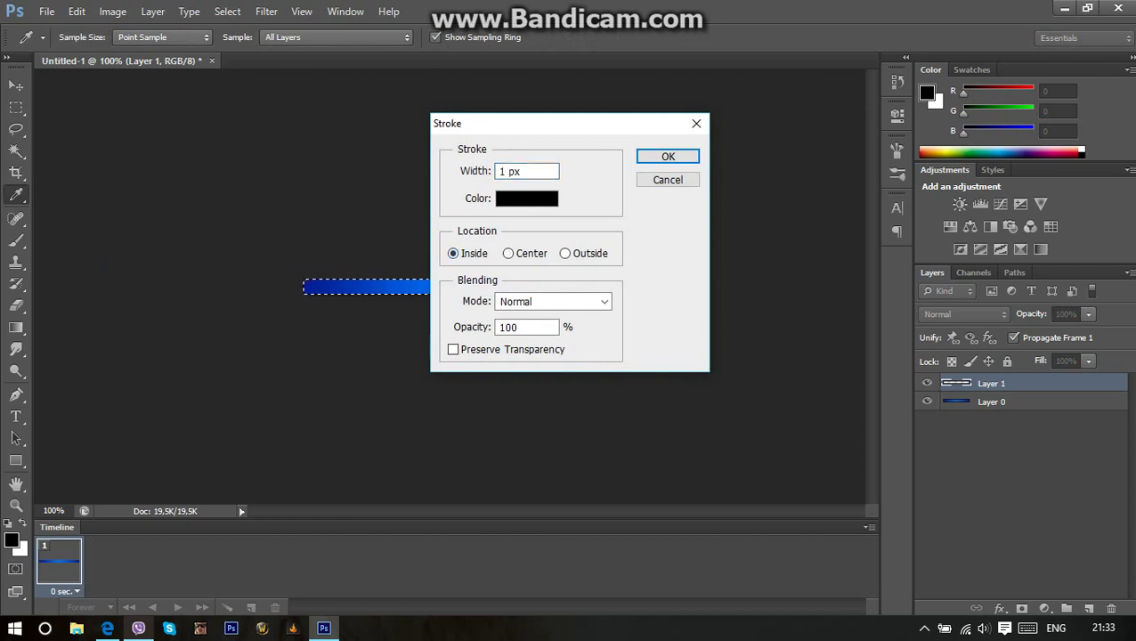
{"action": "key", "text": "Return"}
{"action": "key", "text": "t"}
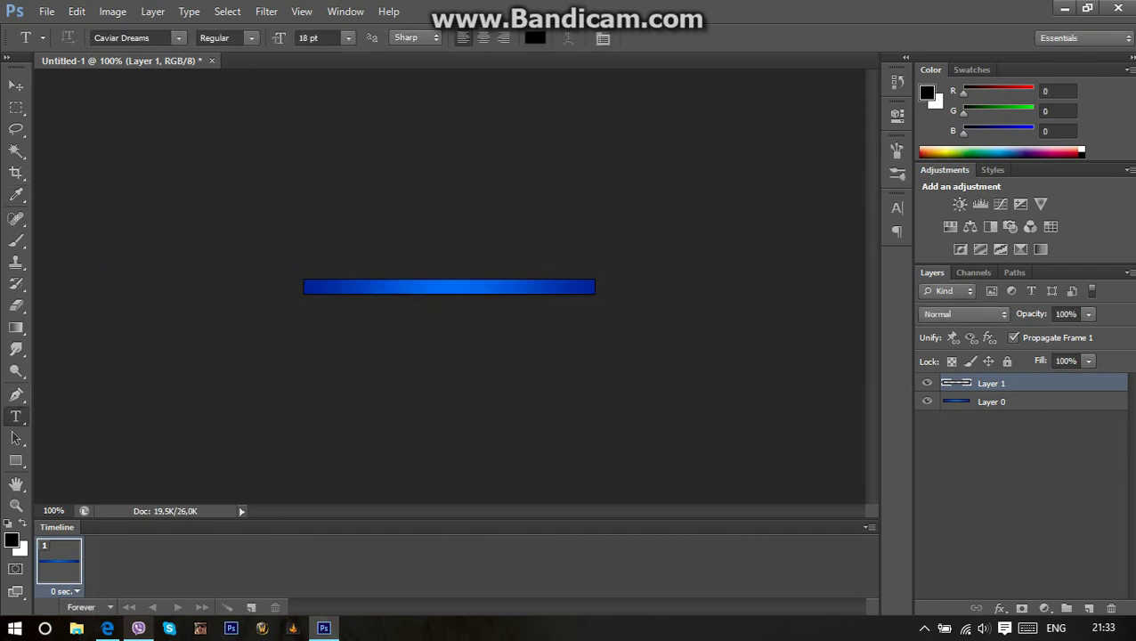
{"action": "left_click", "coordinate": [1024, 401]}
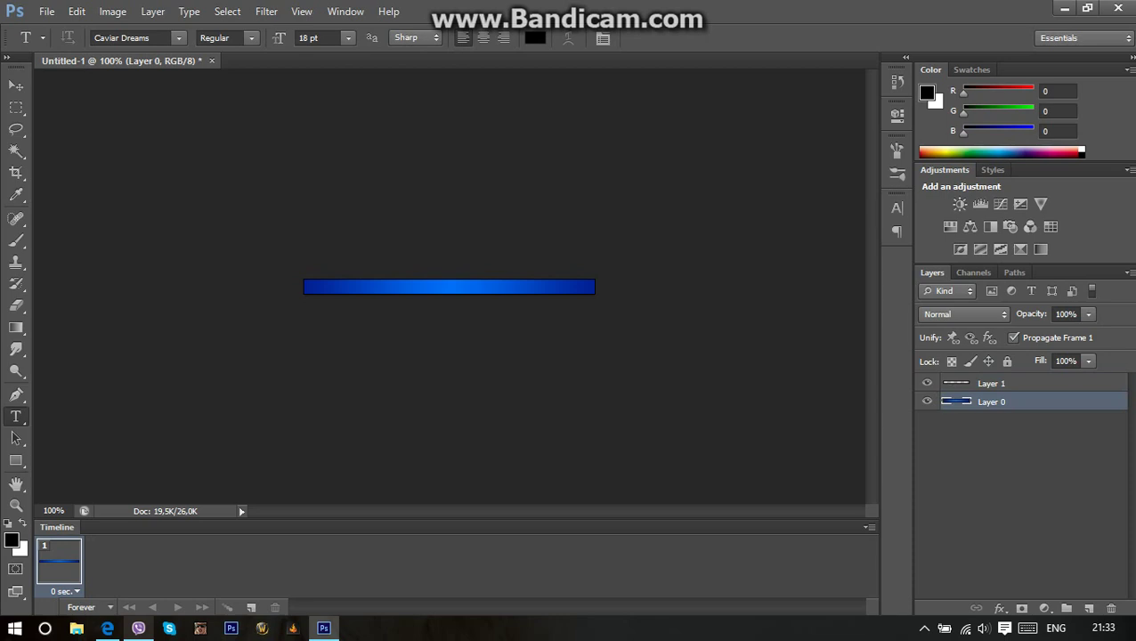
Rename Layer 0 to bg and Layer 1 to outline, then insert a new layer below outline.
{"action": "double_click", "coordinate": [991, 402]}
{"action": "type", "text": "bg"}
{"action": "key", "text": "Return"}
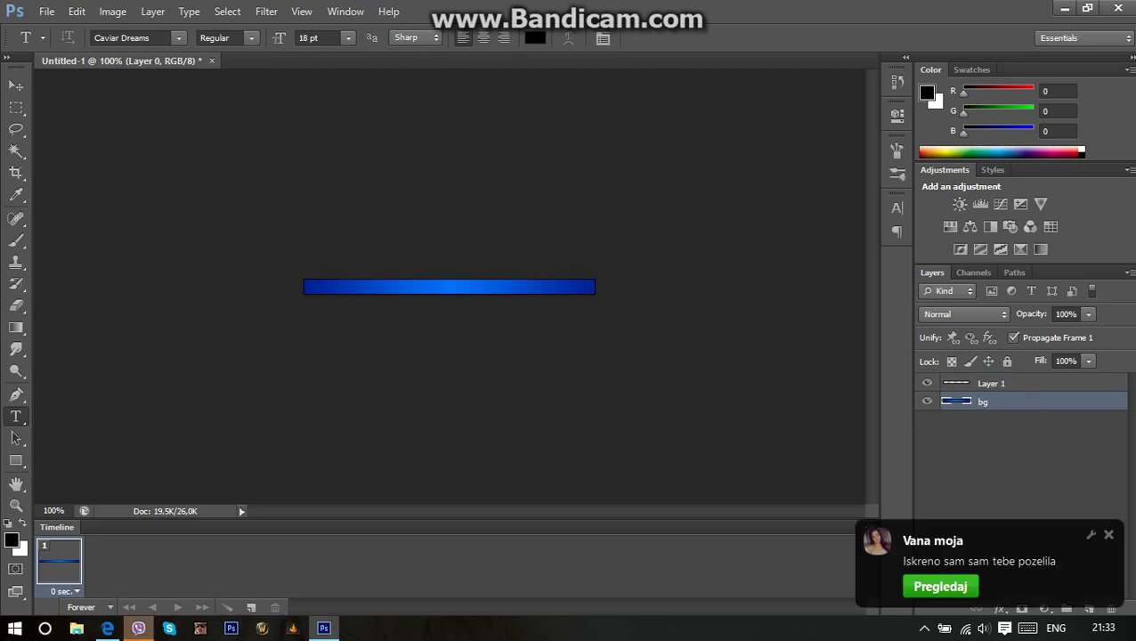
{"action": "double_click", "coordinate": [991, 383]}
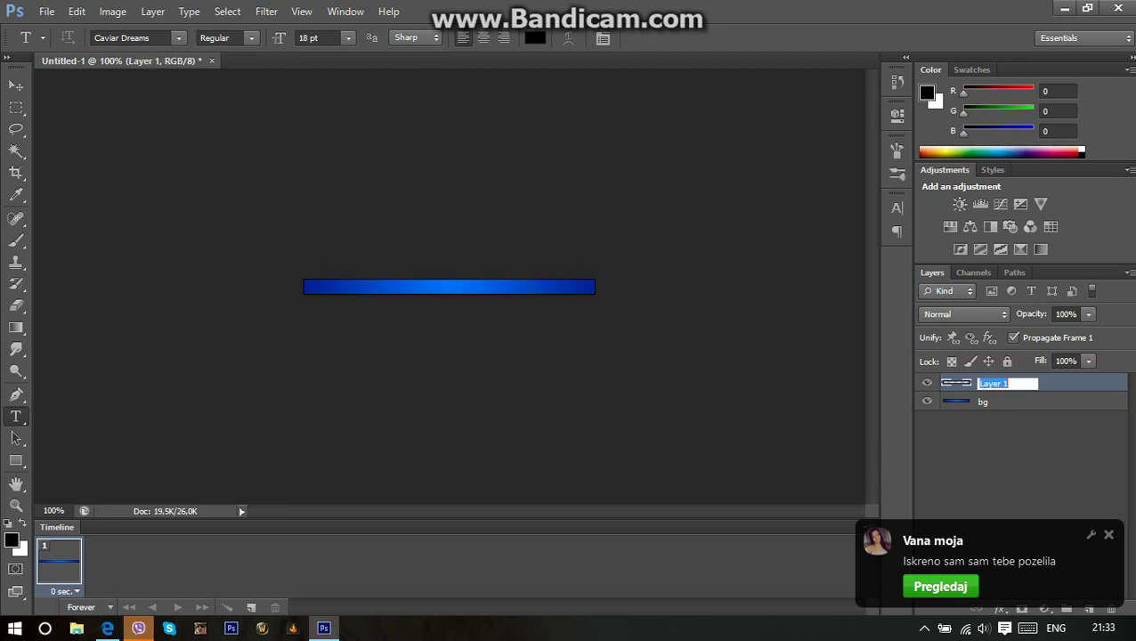
{"action": "type", "text": "outline"}
{"action": "key", "text": "Return"}
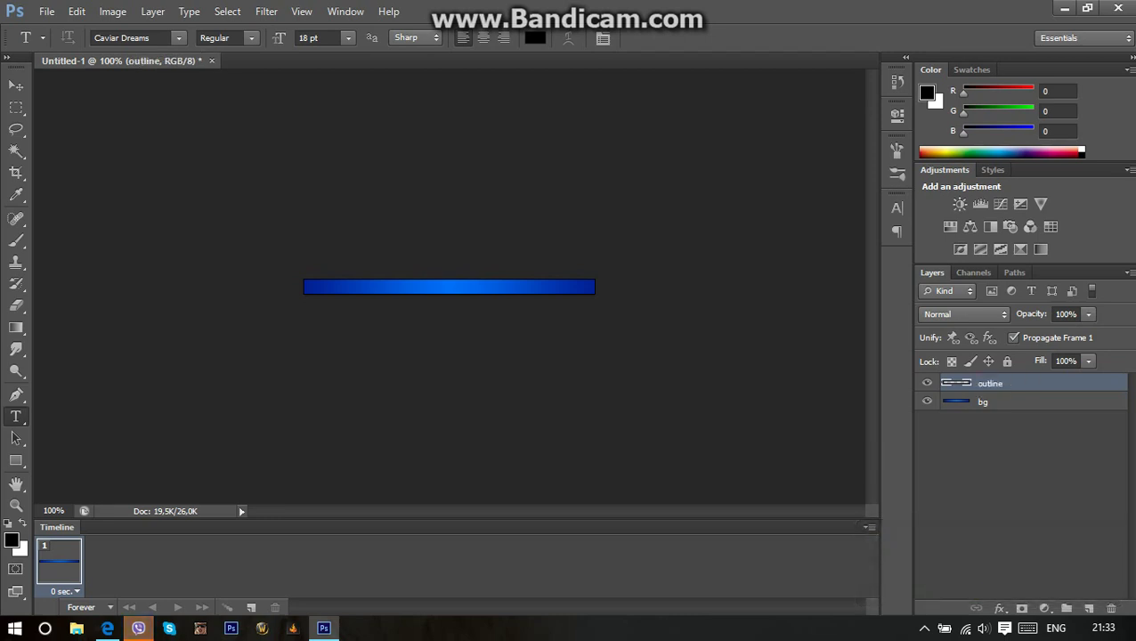
{"action": "left_click", "coordinate": [1088, 608]}
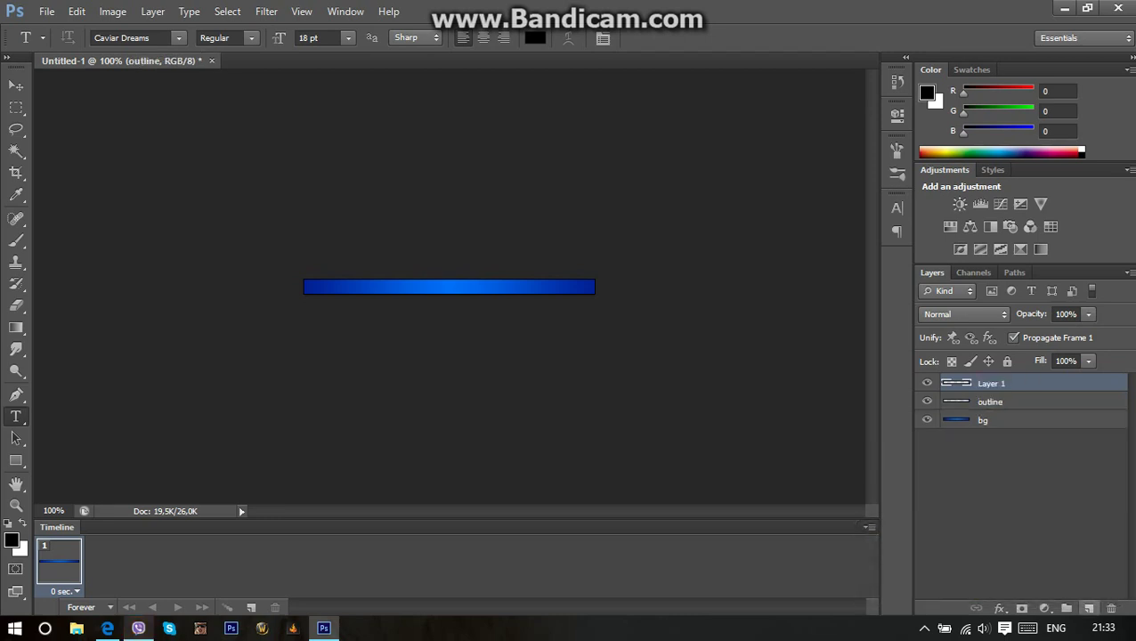
{"action": "key", "text": "ctrl+bracketleft"}
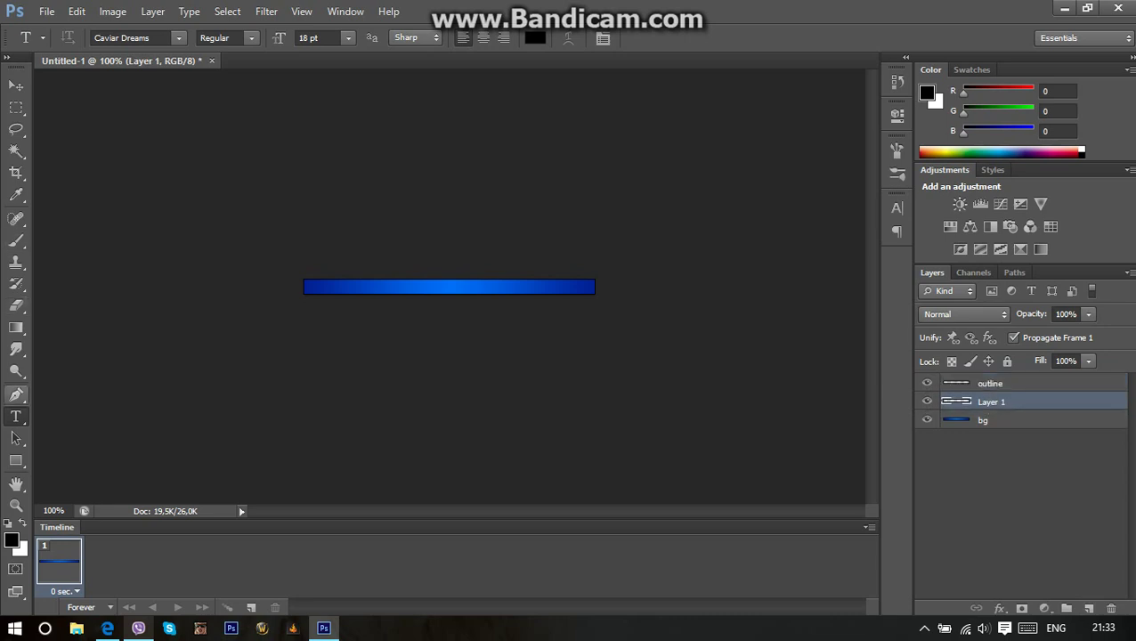
Type the GRUBESIC text inside the blue bar and commit it.
{"action": "left_click", "coordinate": [520, 283]}
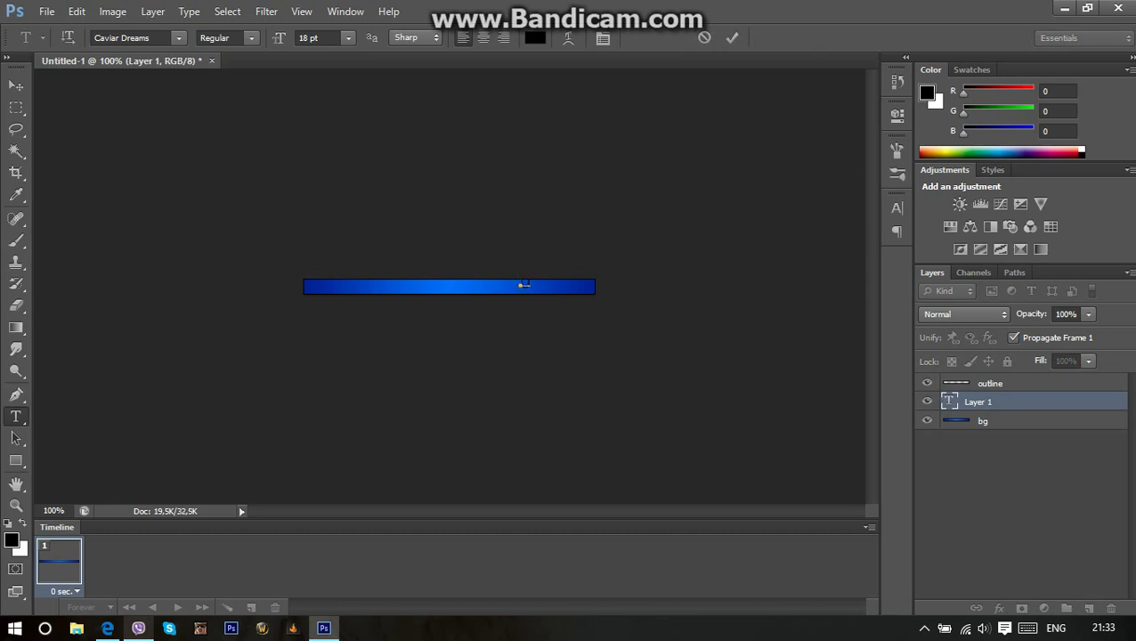
{"action": "type", "text": "Loading"}
{"action": "left_click_drag", "start_coordinate": [552, 281], "coordinate": [550, 290]}
{"action": "key", "text": "ctrl+Return"}
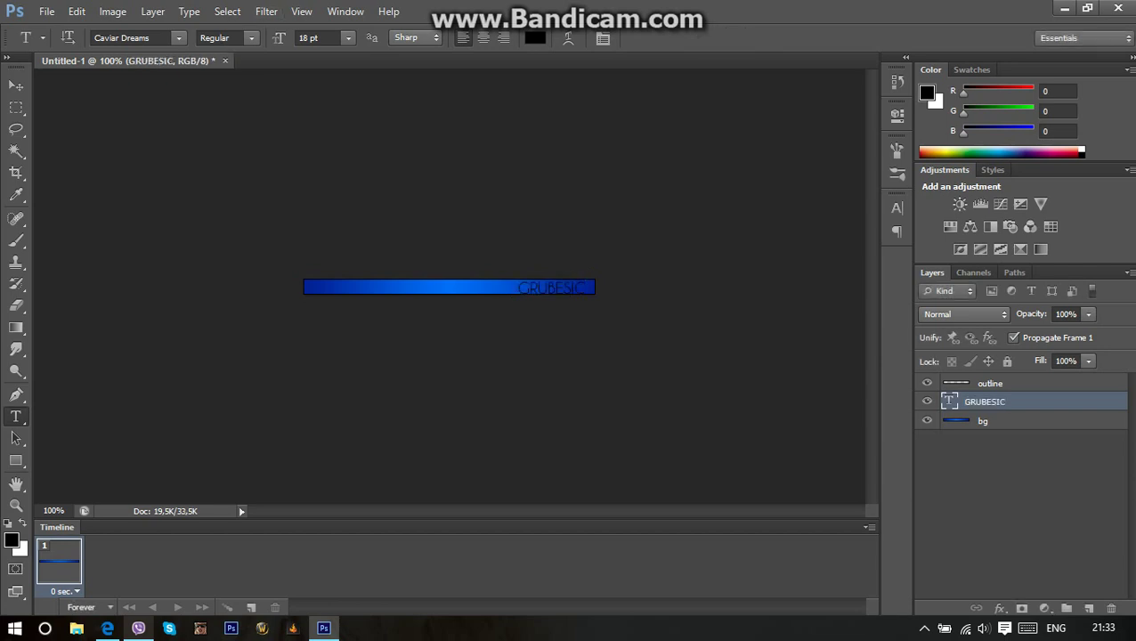
Make the text 12 pt, move it to the bar's right end, and colour it white ffffff.
{"action": "left_click", "coordinate": [348, 38]}
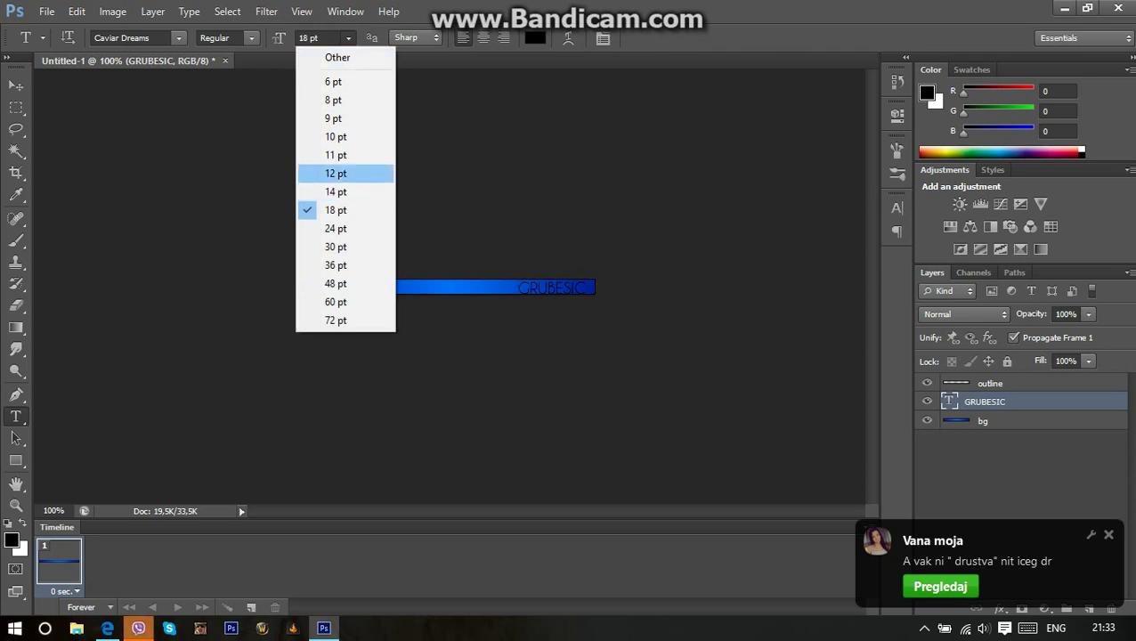
{"action": "left_click", "coordinate": [335, 172]}
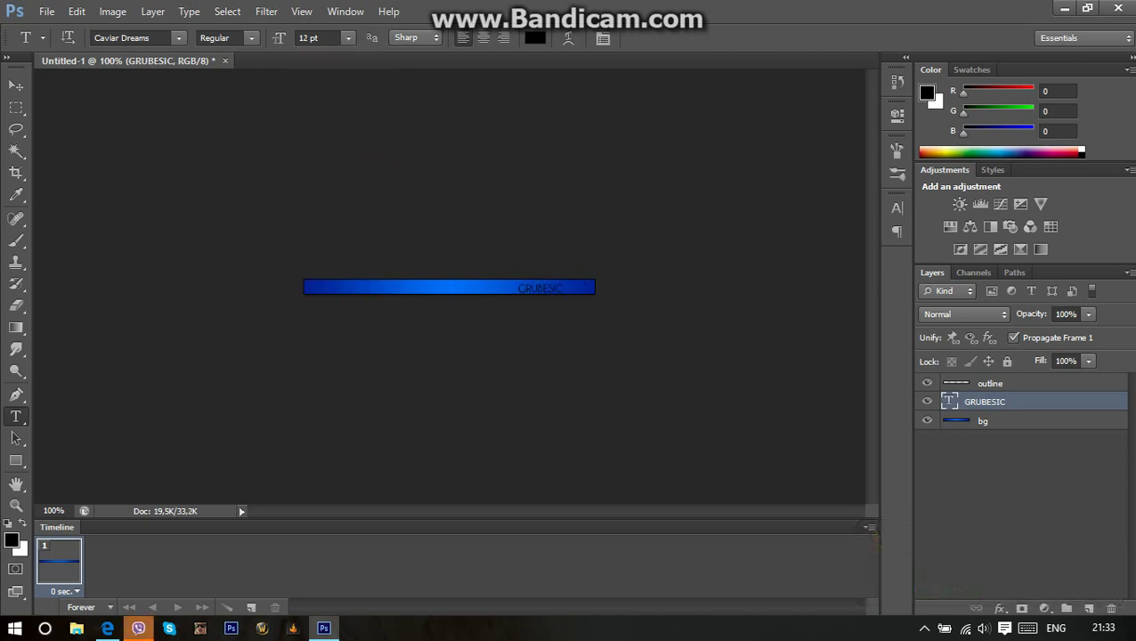
{"action": "left_click_drag", "start_coordinate": [540, 288], "coordinate": [564, 286]}
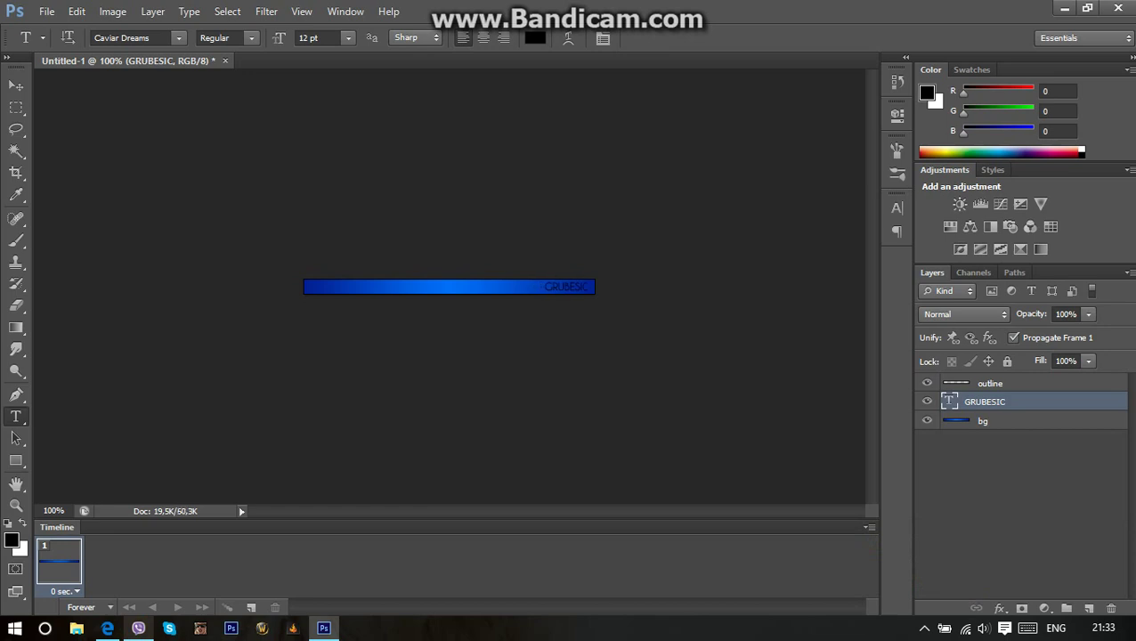
{"action": "left_click", "coordinate": [535, 38]}
{"action": "left_click_drag", "start_coordinate": [756, 205], "coordinate": [750, 149]}
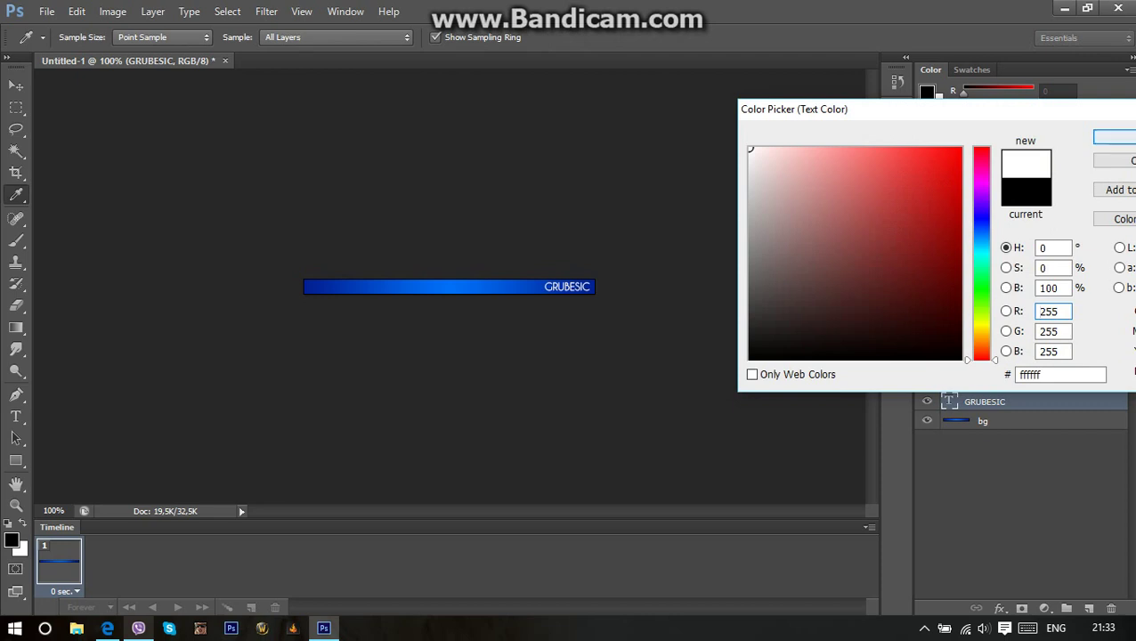
{"action": "left_click", "coordinate": [1113, 136]}
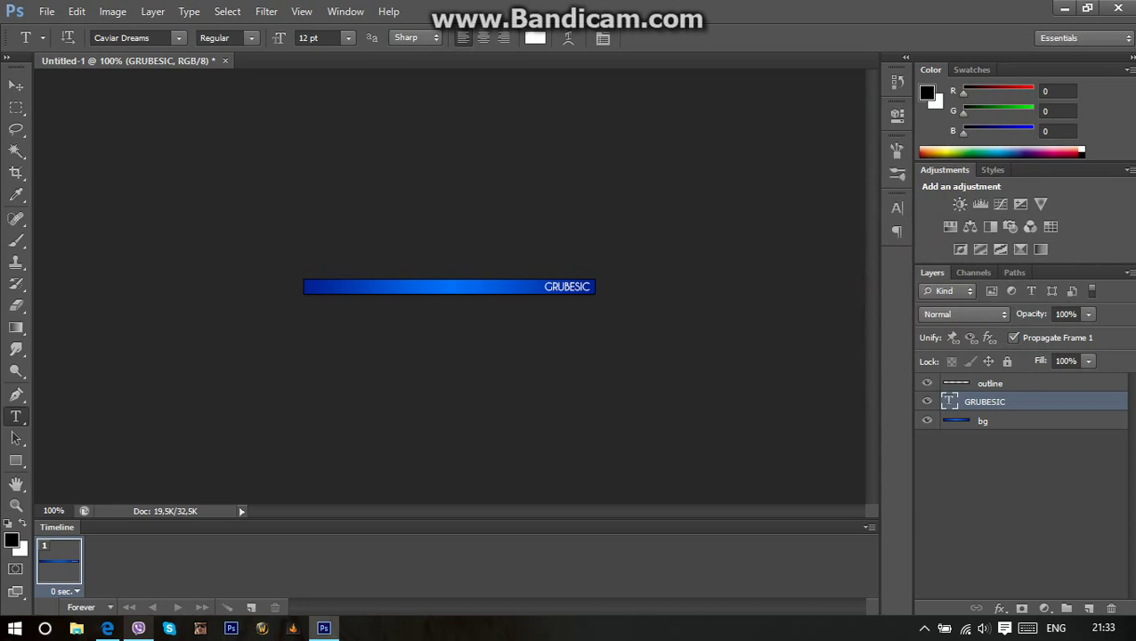
Place 'ADD TEXT OR IMAGE HERE' at the bar's left end, then select the GRUBESIC layer.
{"action": "left_click", "coordinate": [321, 287]}
{"action": "type", "text": "ADD"}
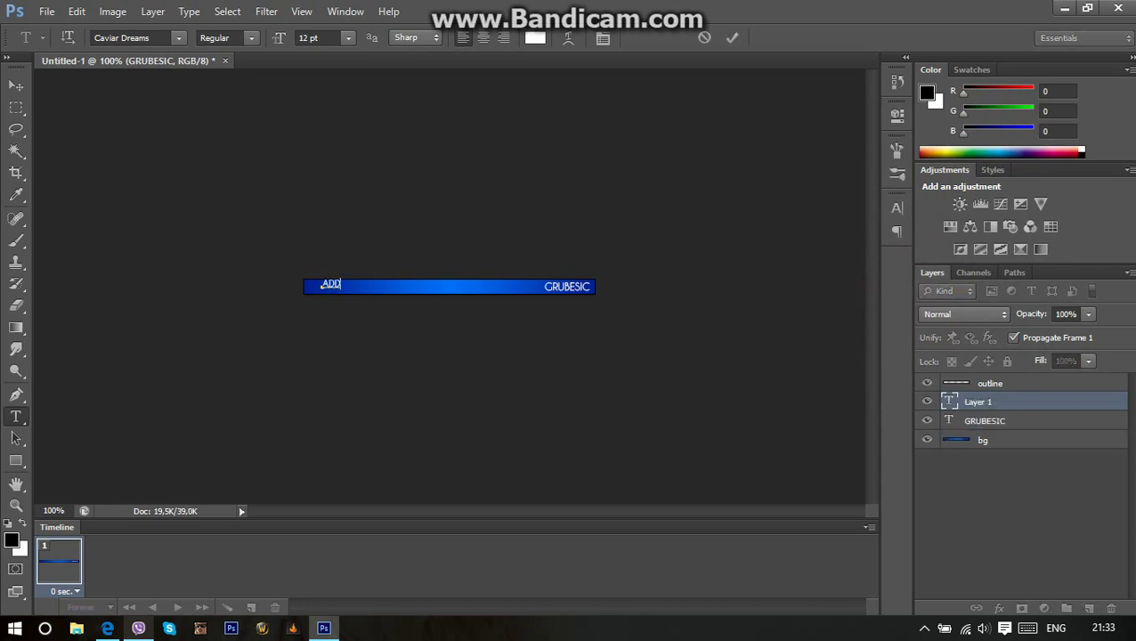
{"action": "type", "text": " TEXT OR "}
{"action": "type", "text": "IMAGE HERE"}
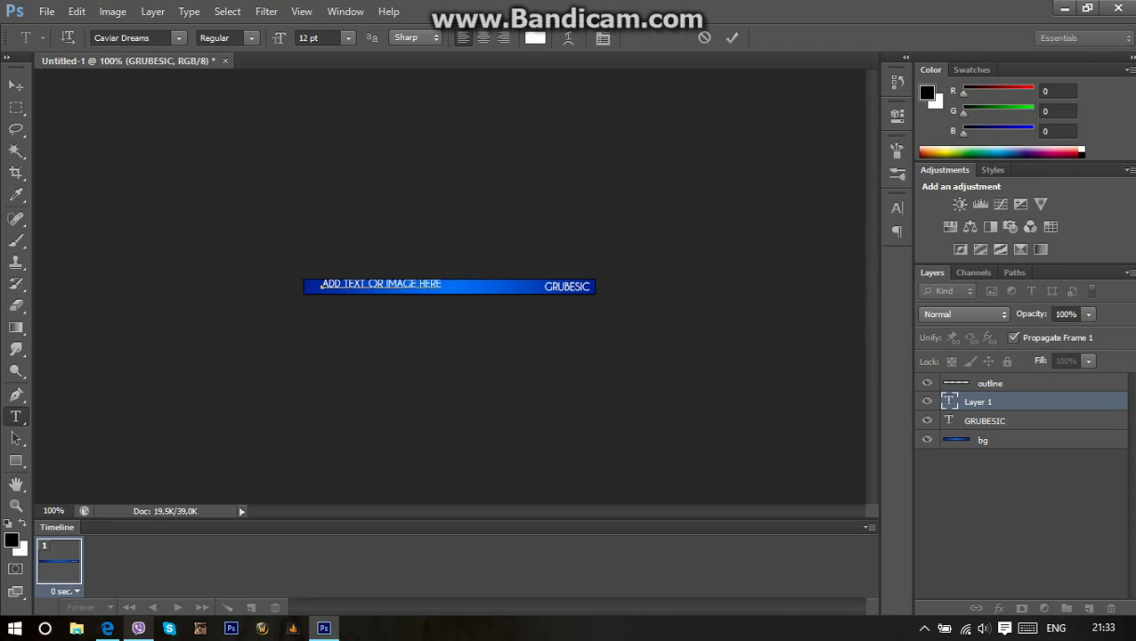
{"action": "left_click_drag", "start_coordinate": [322, 284], "coordinate": [311, 290]}
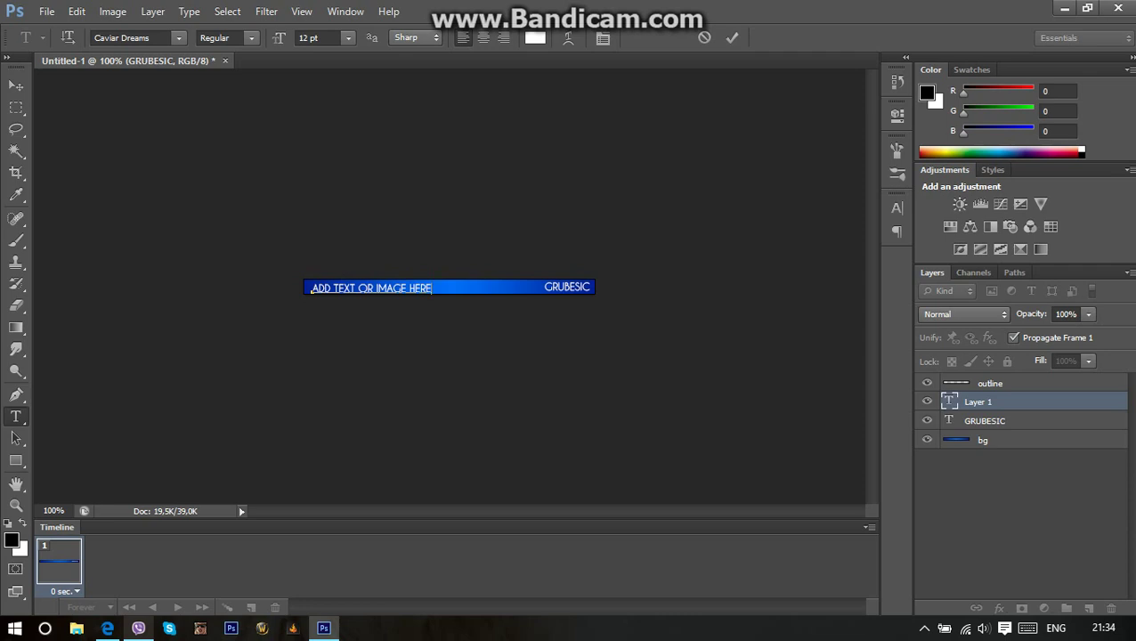
{"action": "left_click", "coordinate": [732, 37]}
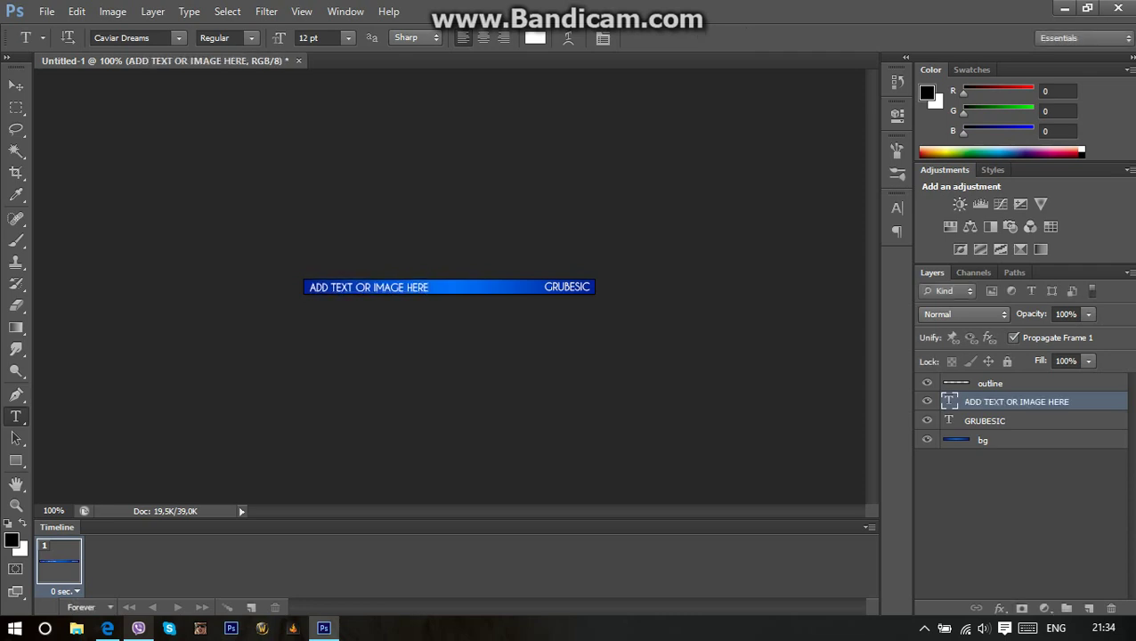
{"action": "key", "text": "ctrl+Left"}
{"action": "key", "text": "ctrl+Left"}
{"action": "key", "text": "ctrl+Left"}
{"action": "key", "text": "ctrl+Up"}
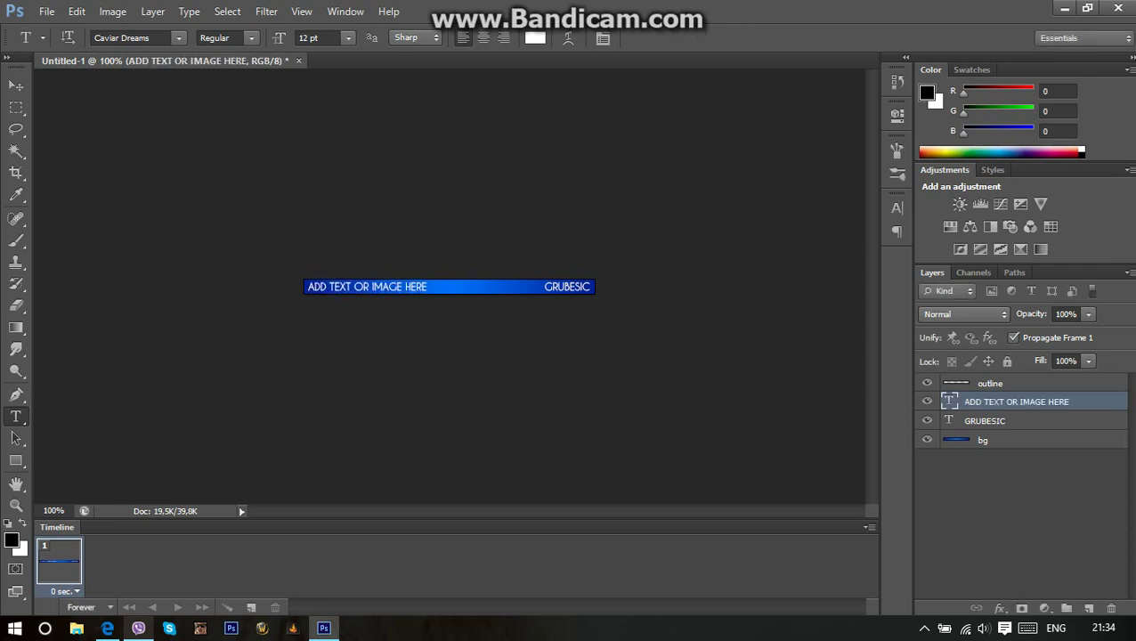
{"action": "left_click", "coordinate": [985, 421]}
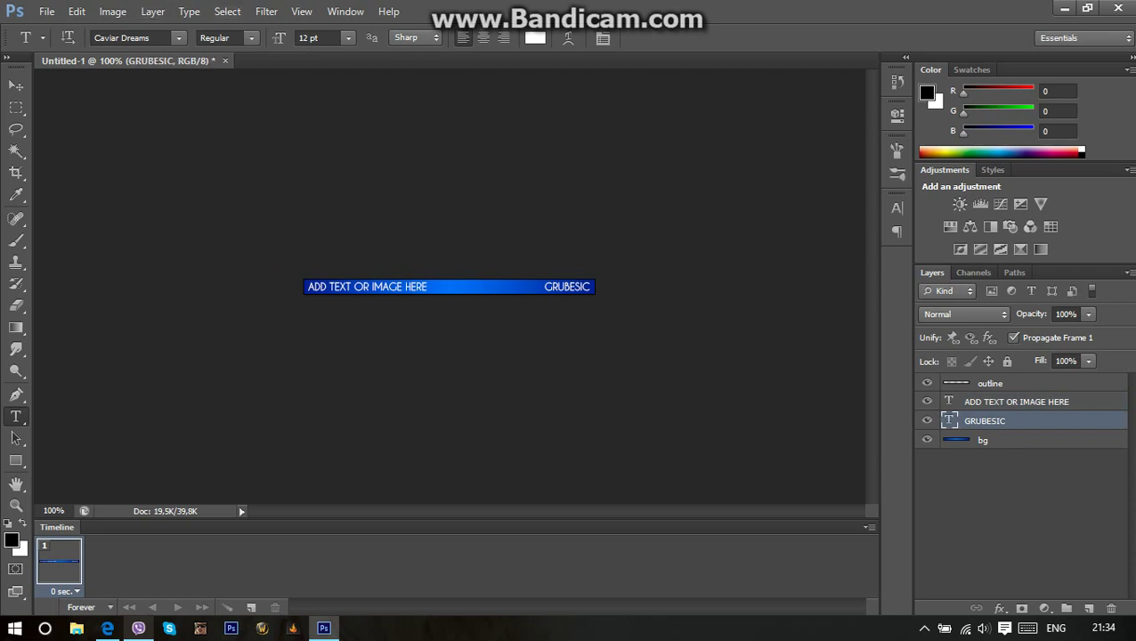
Set the animation frame delay to 0.05 seconds.
{"action": "left_click", "coordinate": [65, 591]}
{"action": "left_click", "coordinate": [62, 546]}
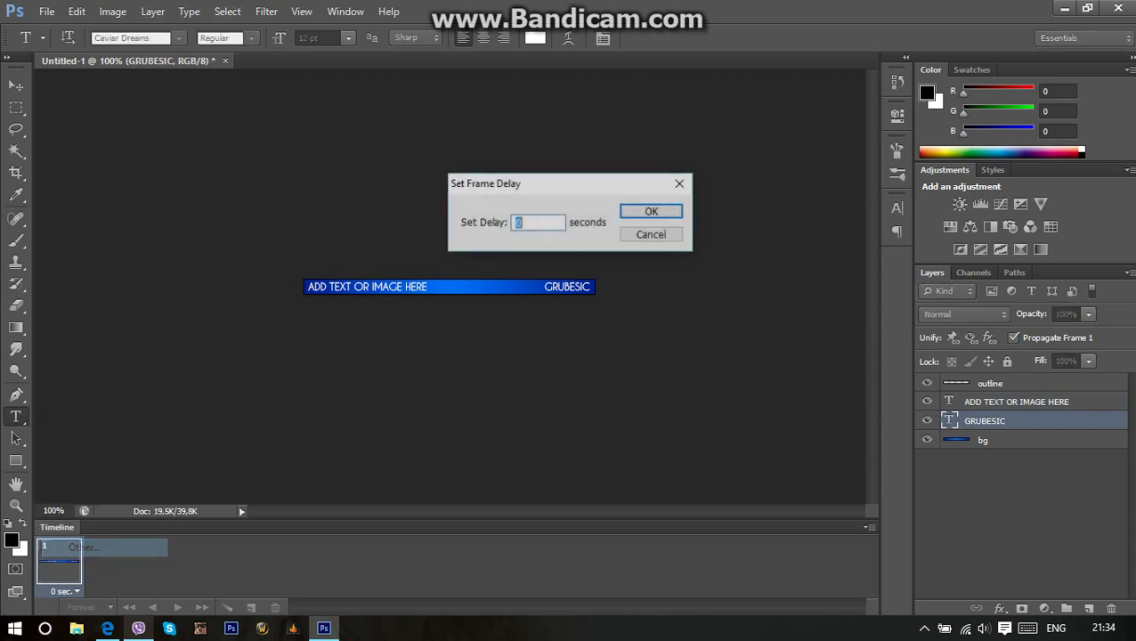
{"action": "type", "text": "0"}
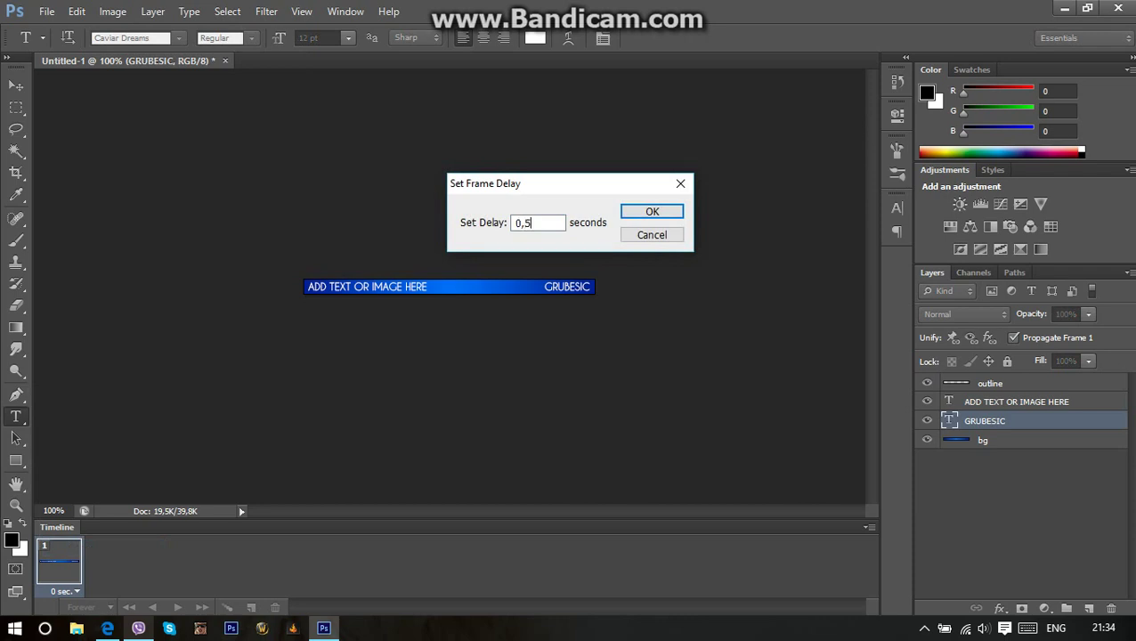
{"action": "type", "text": "5"}
{"action": "key", "text": "Return"}
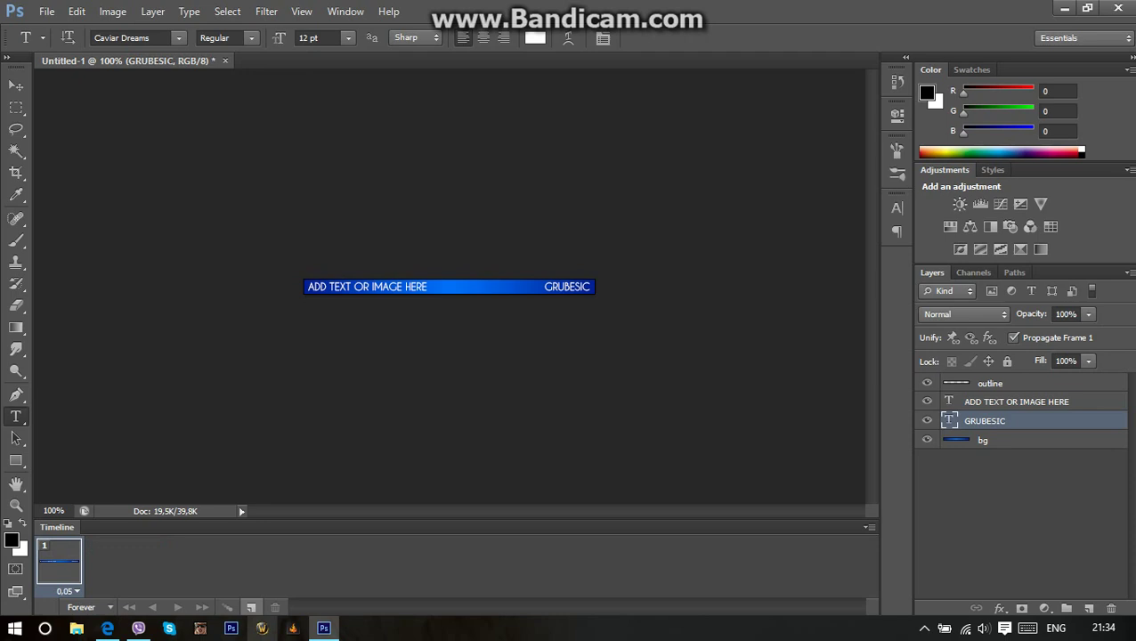
Duplicate the frame, tween 10 in-between frames, and lower GRUBESIC's opacity to about 71%.
{"action": "left_click", "coordinate": [250, 607]}
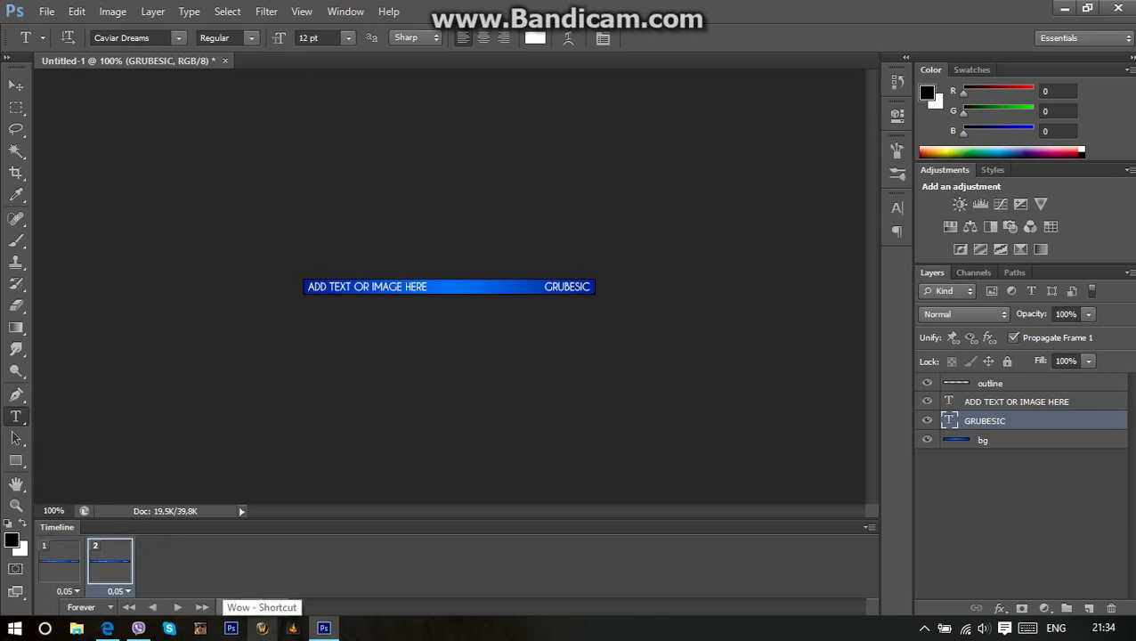
{"action": "left_click", "coordinate": [227, 607]}
{"action": "type", "text": "10"}
{"action": "key", "text": "Return"}
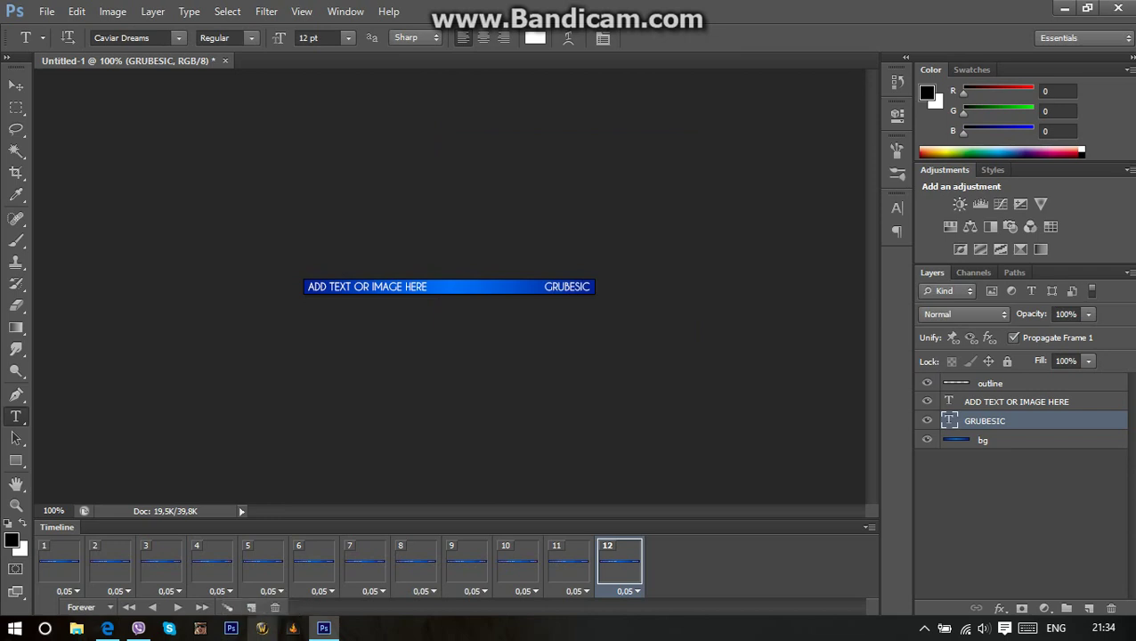
{"action": "left_click", "coordinate": [1088, 313]}
{"action": "left_click_drag", "start_coordinate": [1088, 333], "coordinate": [1063, 333]}
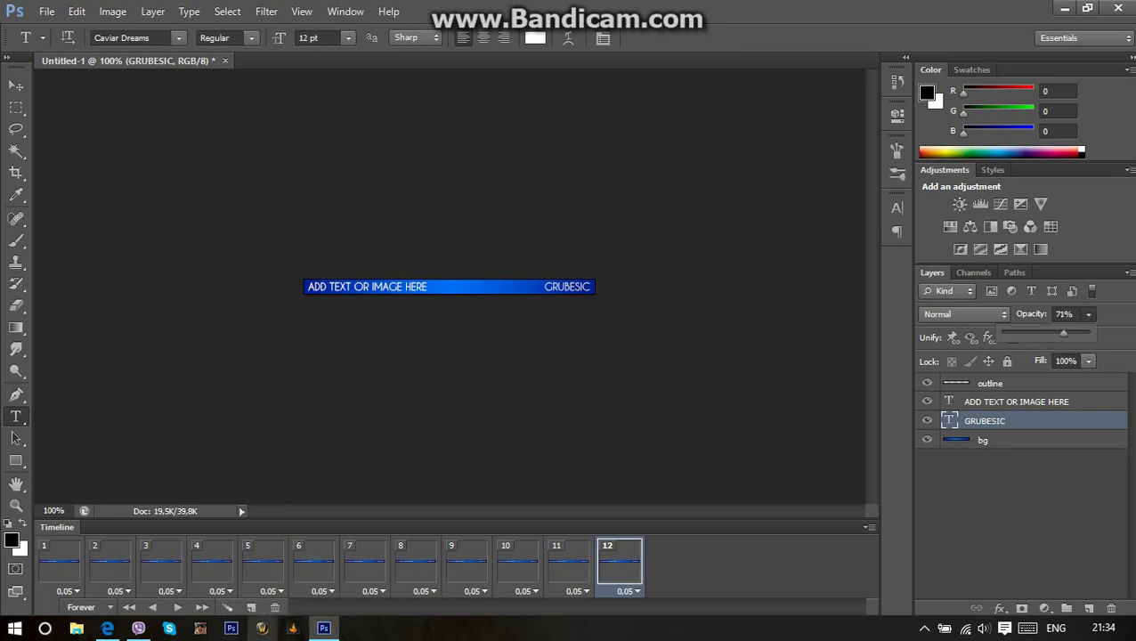
Tween five more frames and dim GRUBESIC's opacity to 31%.
{"action": "left_click", "coordinate": [227, 606]}
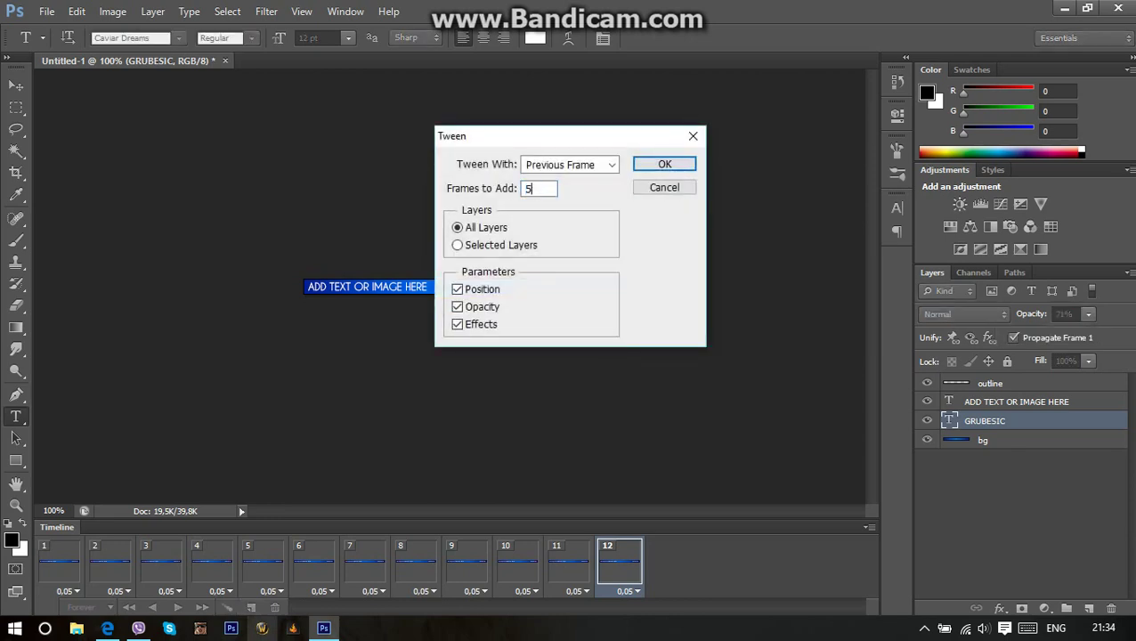
{"action": "left_click", "coordinate": [664, 160]}
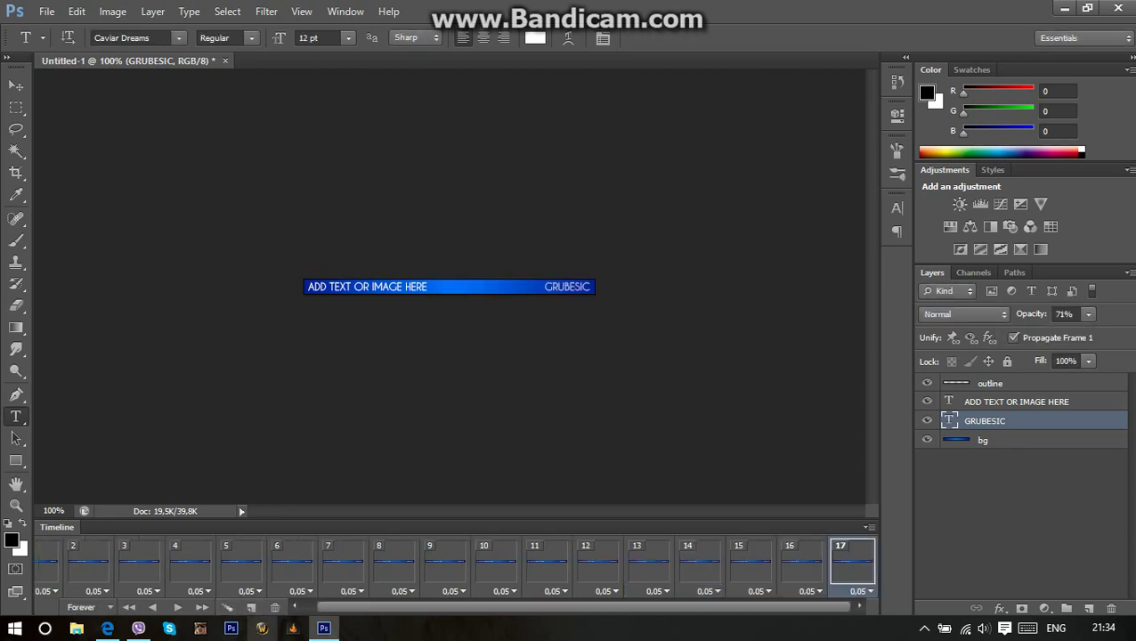
{"action": "left_click", "coordinate": [1088, 314]}
{"action": "left_click_drag", "start_coordinate": [1085, 333], "coordinate": [1055, 333]}
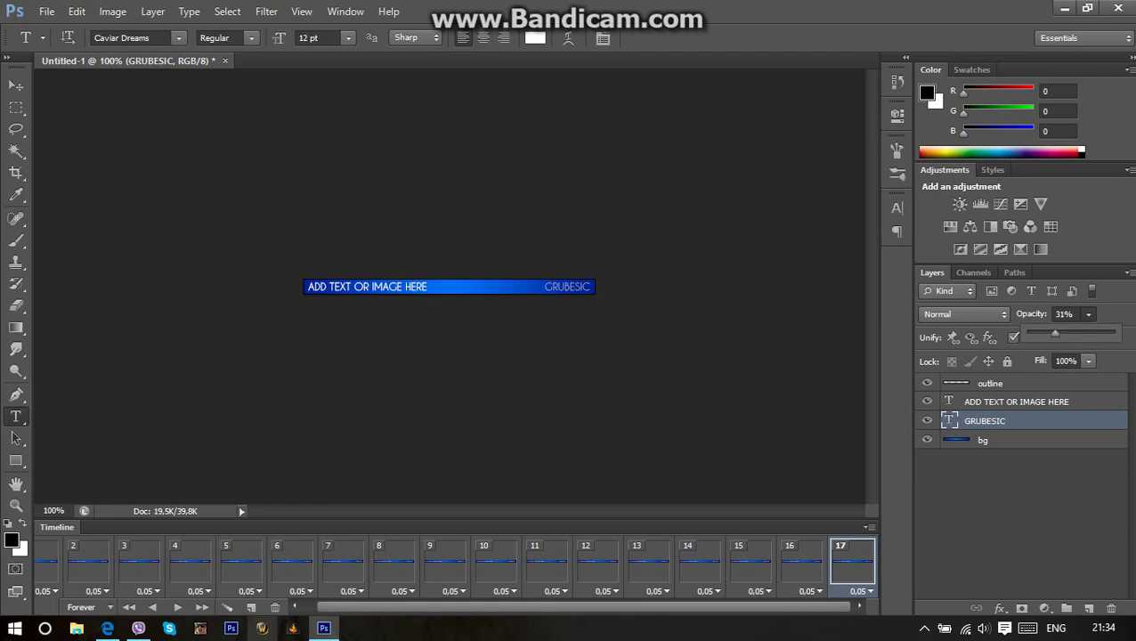
Tween five further frames up to frame 22 and fade GRUBESIC to 0% opacity.
{"action": "left_click", "coordinate": [227, 607]}
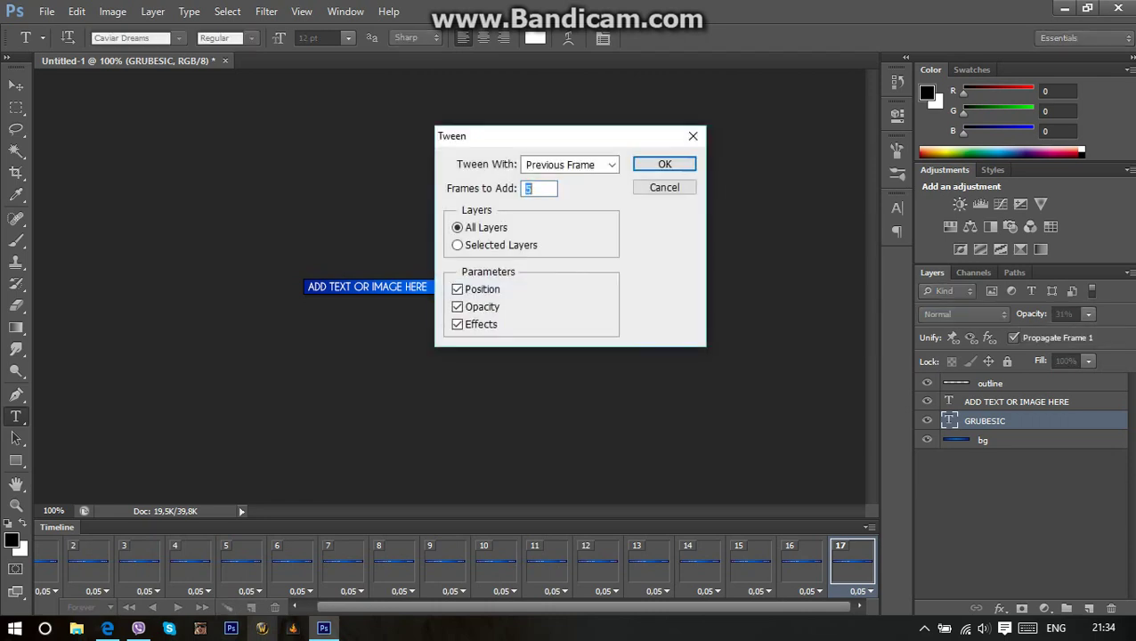
{"action": "left_click", "coordinate": [664, 162]}
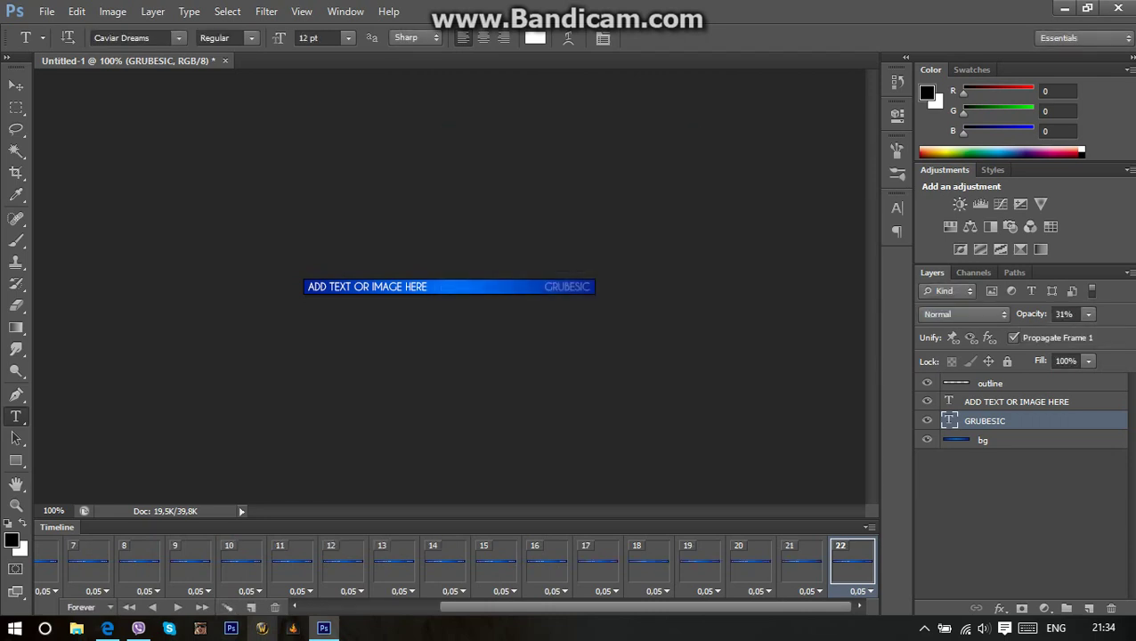
{"action": "left_click", "coordinate": [1088, 314]}
{"action": "left_click_drag", "start_coordinate": [1073, 333], "coordinate": [1047, 333]}
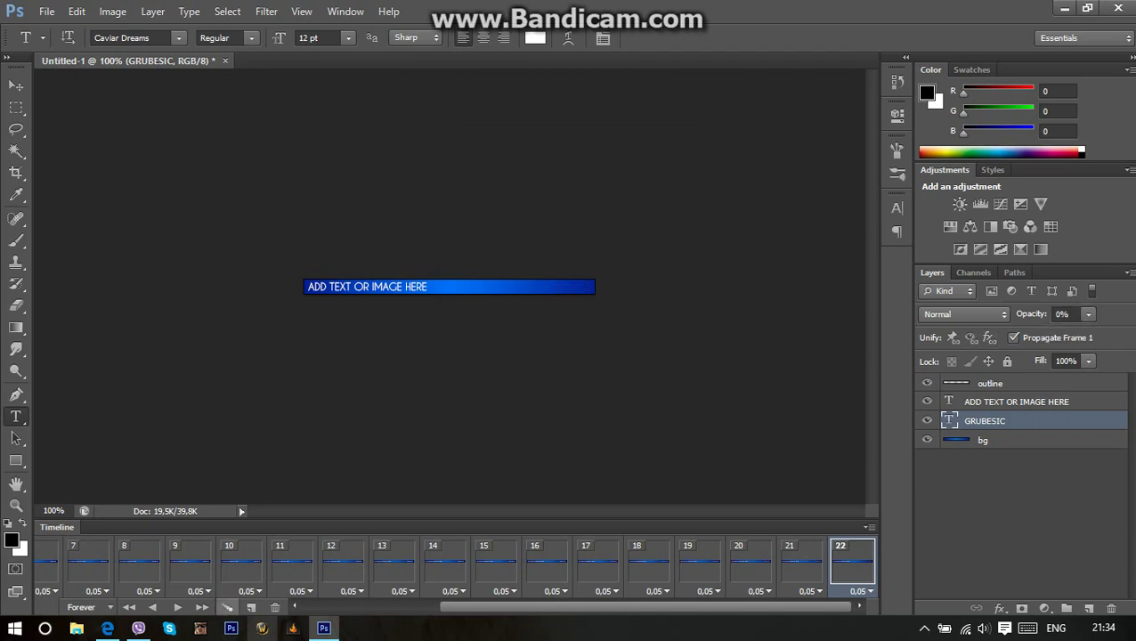
{"action": "left_click", "coordinate": [227, 607]}
Finish the tween to frame 27, set GRUBESIC to 30% opacity, and tween to frame 32.
{"action": "left_click", "coordinate": [667, 162]}
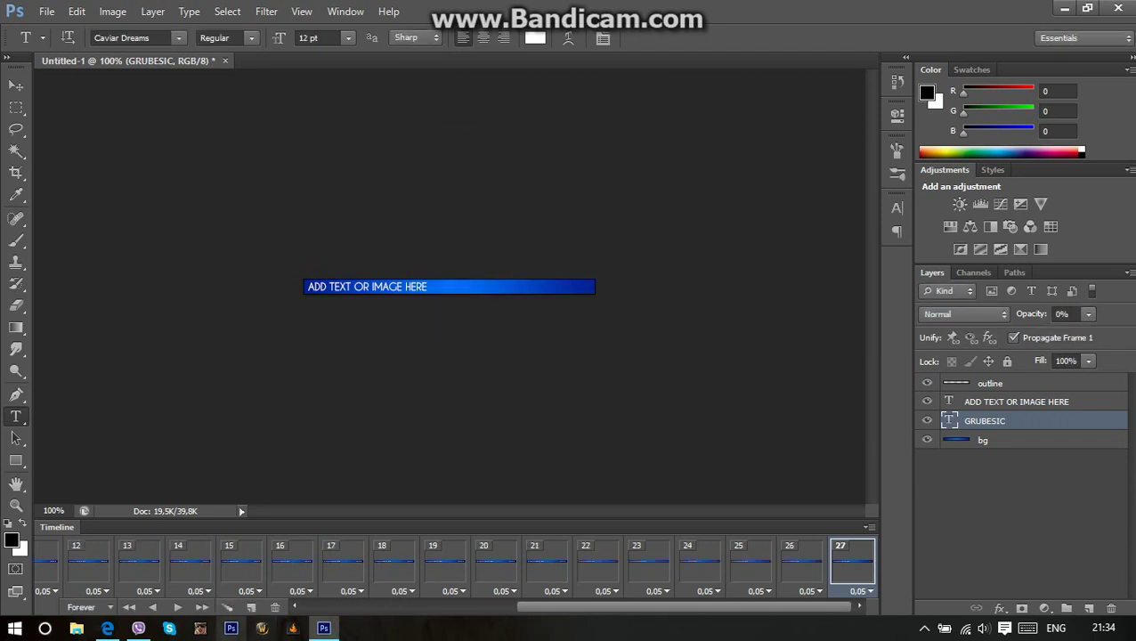
{"action": "key", "text": "3"}
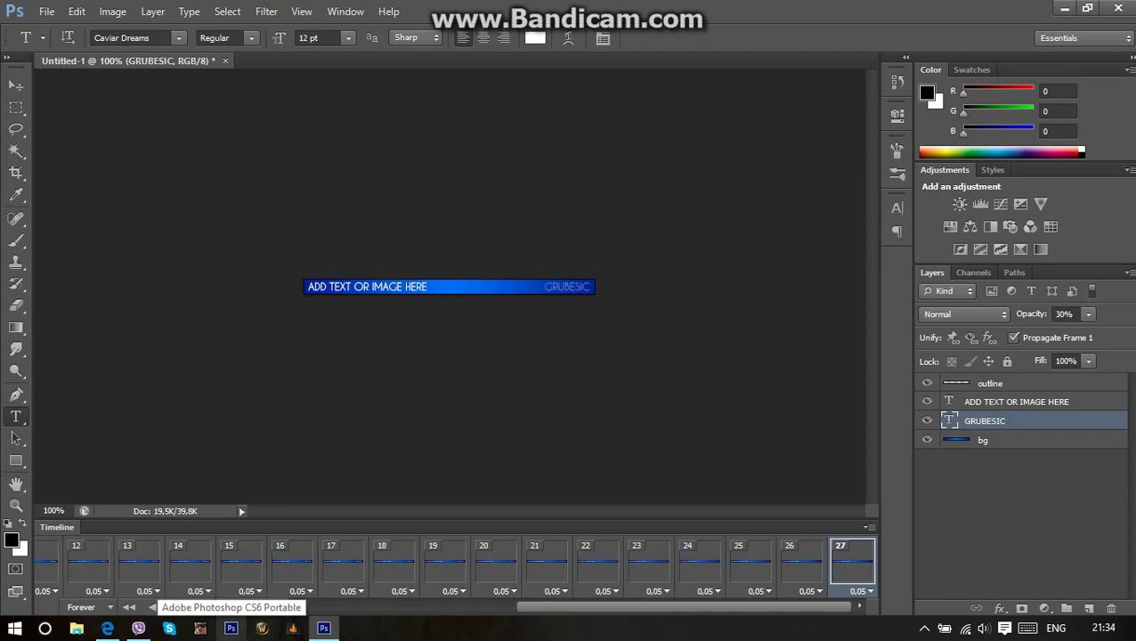
{"action": "left_click", "coordinate": [328, 401]}
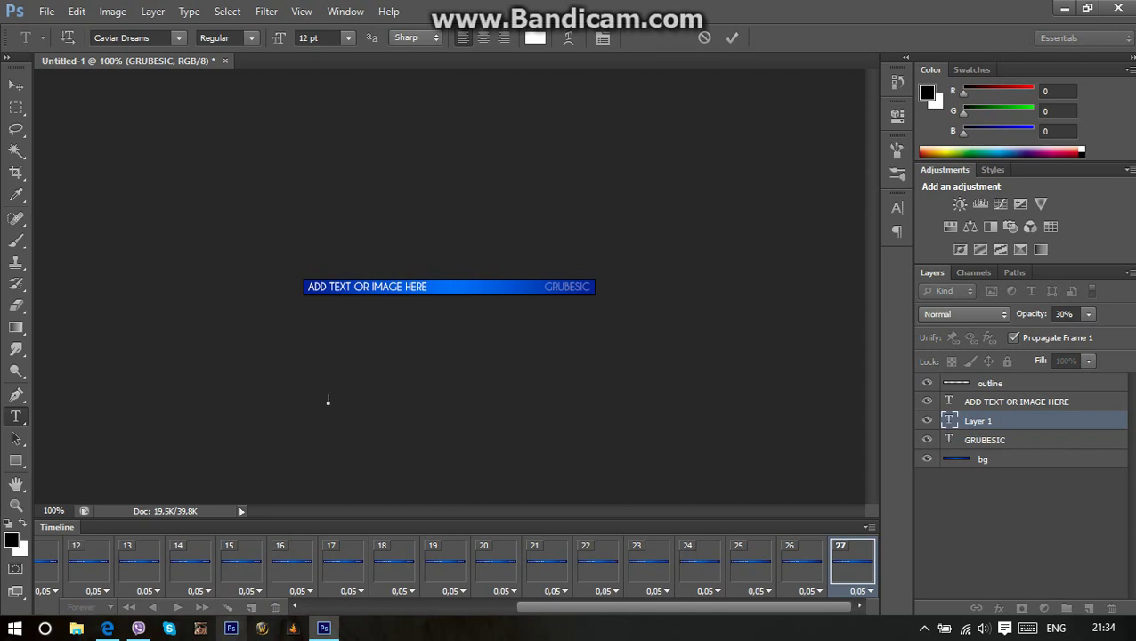
{"action": "key", "text": "Escape"}
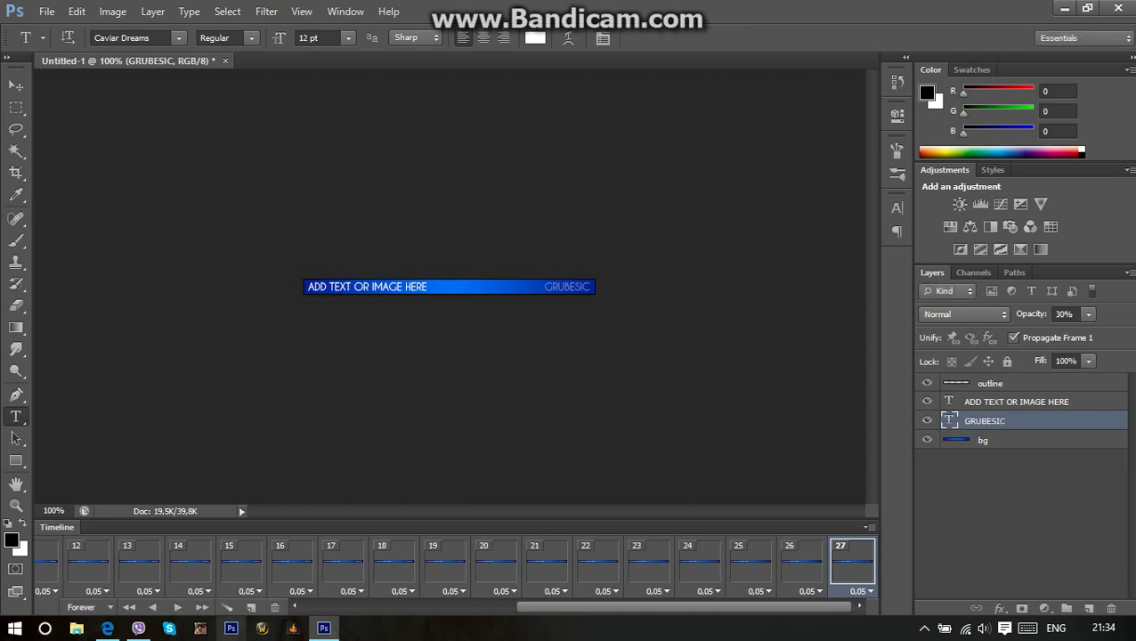
{"action": "left_click", "coordinate": [227, 607]}
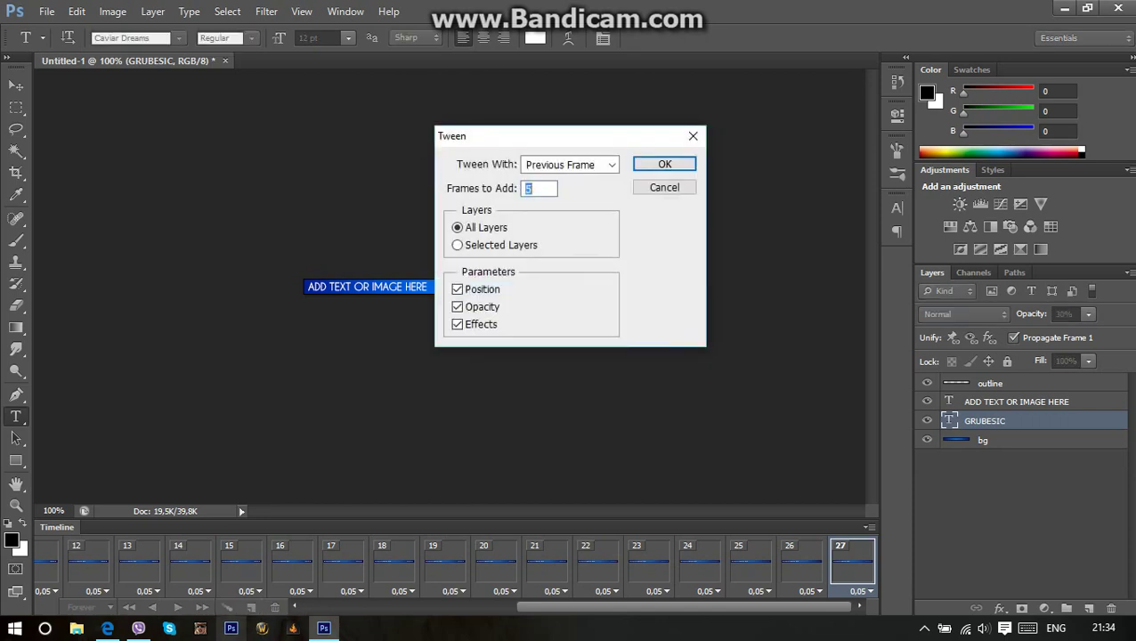
{"action": "key", "text": "Return"}
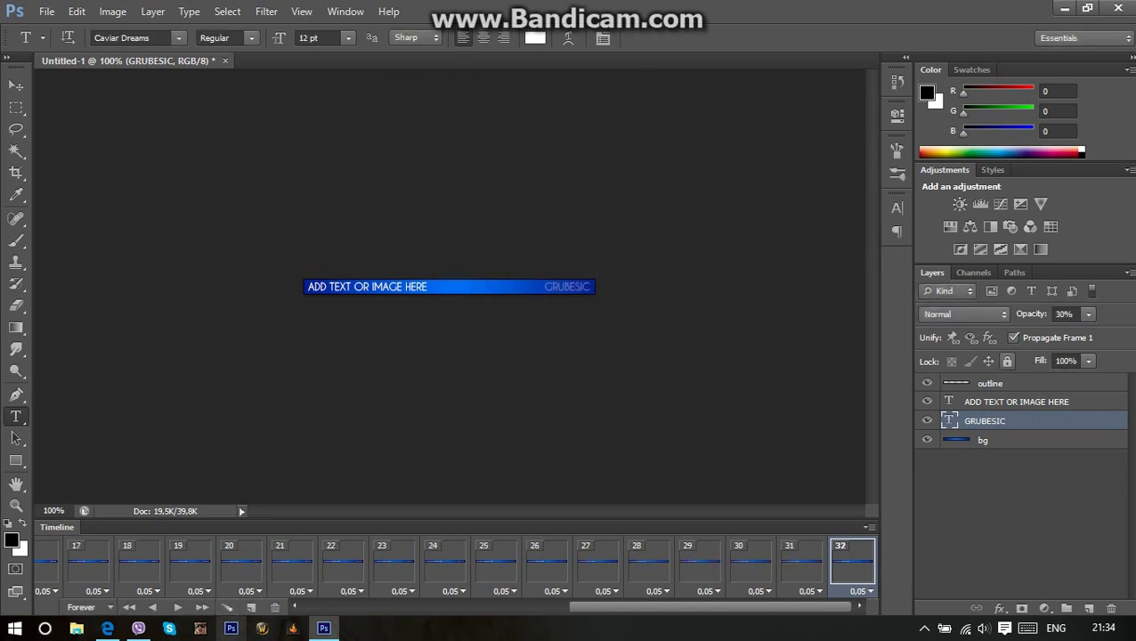
Raise GRUBESIC opacity to 70% and tween five more frames, reaching frame 37.
{"action": "left_click", "coordinate": [1062, 313]}
{"action": "type", "text": "7"}
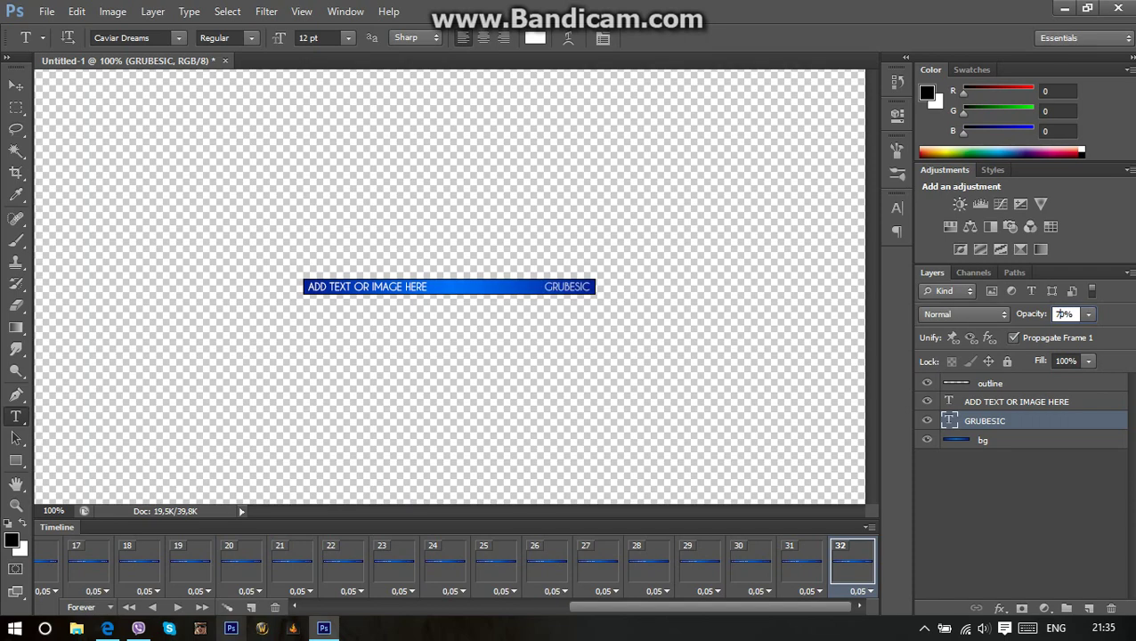
{"action": "left_click", "coordinate": [227, 607]}
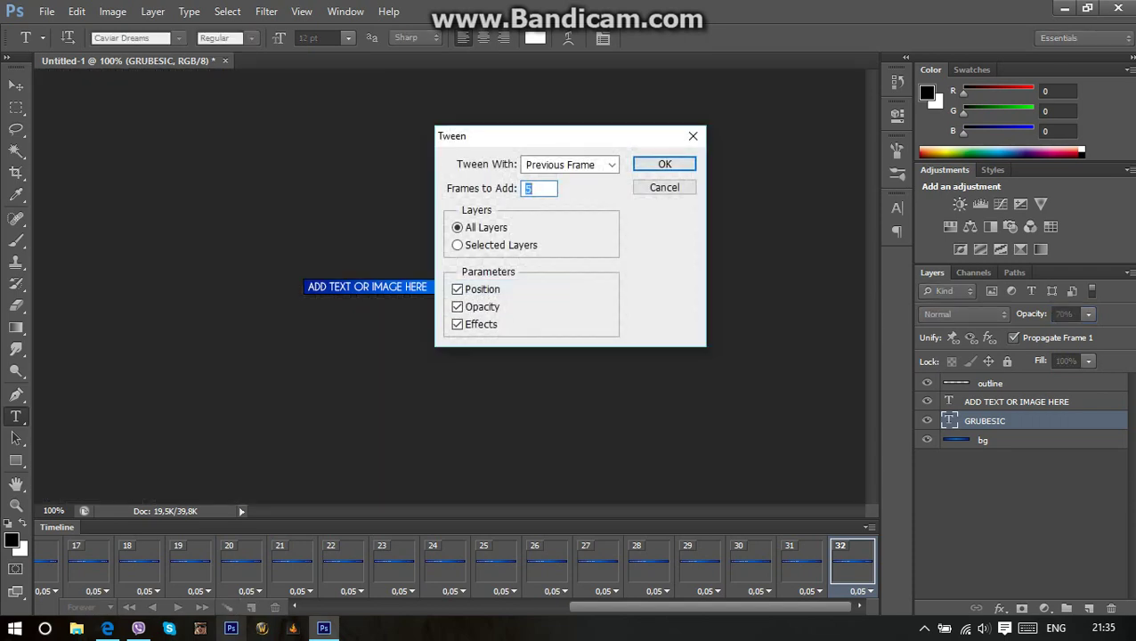
{"action": "key", "text": "Return"}
Bring GRUBESIC back to 100% opacity and tween the final five frames to 42.
{"action": "left_click", "coordinate": [1088, 313]}
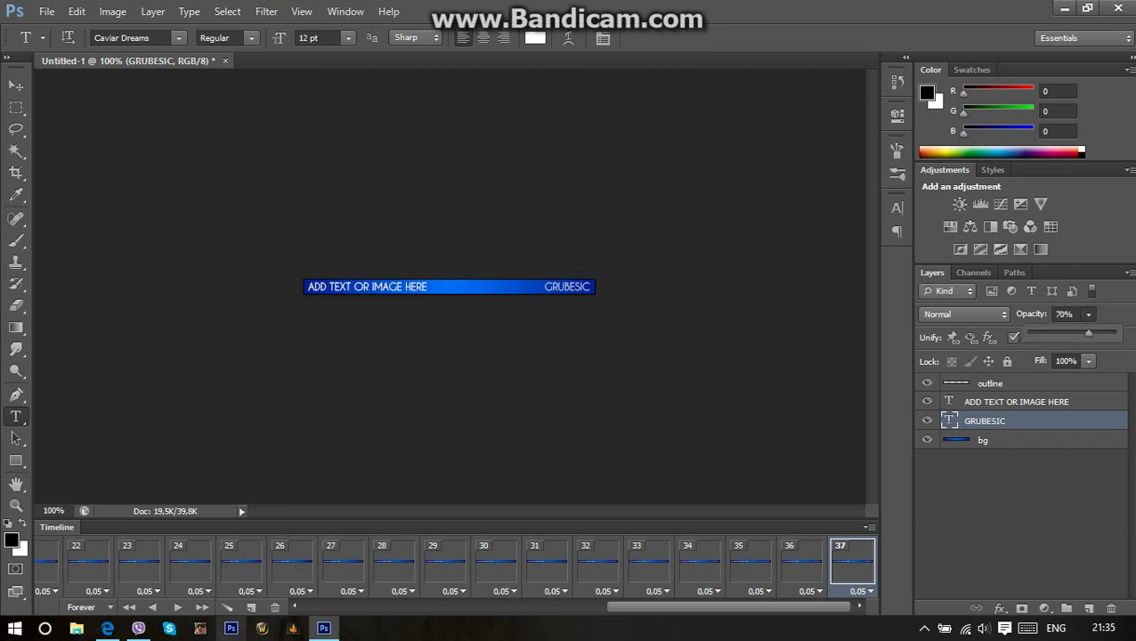
{"action": "left_click_drag", "start_coordinate": [1088, 333], "coordinate": [1114, 333]}
{"action": "left_click", "coordinate": [227, 606]}
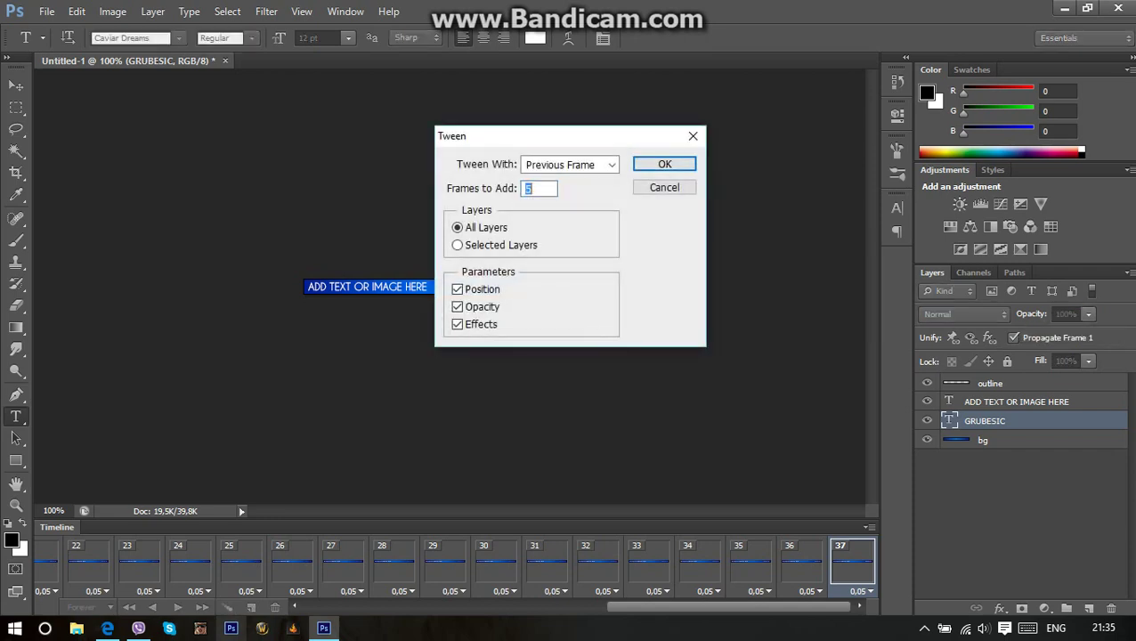
{"action": "key", "text": "Return"}
{"action": "left_click", "coordinate": [177, 606]}
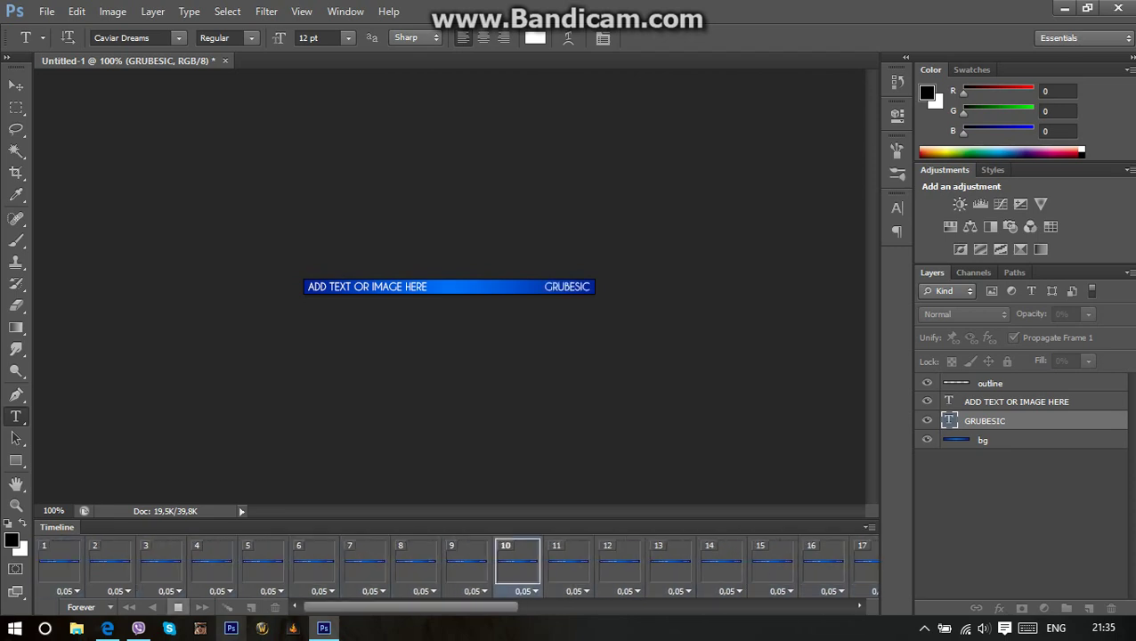
{"action": "key", "text": "space"}
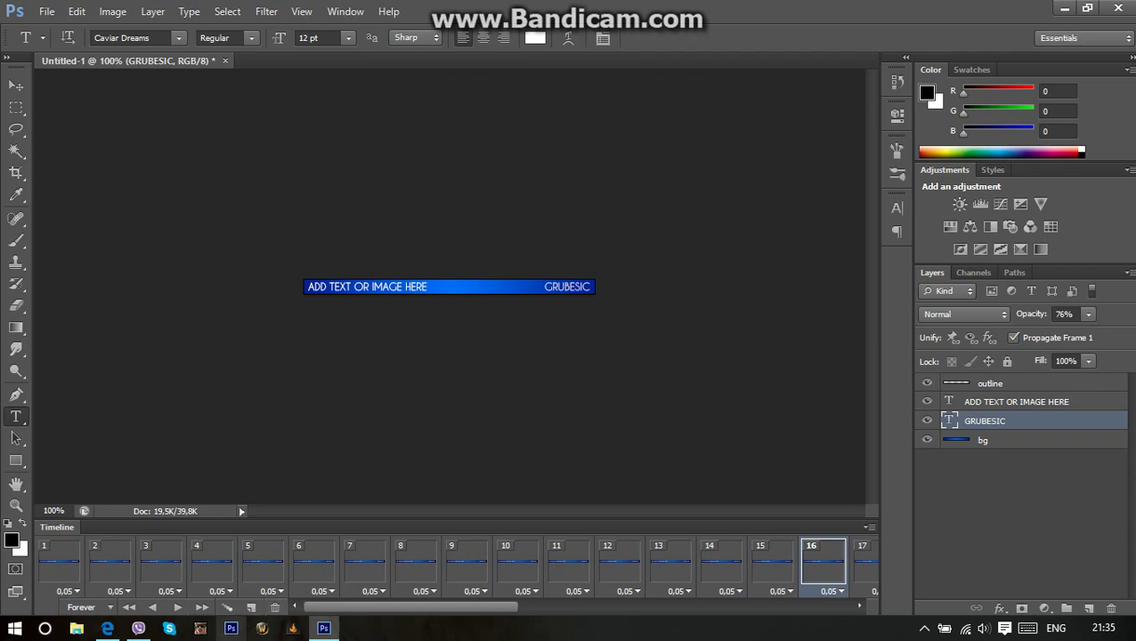
Export the banner via Save for Web as a GIF named 'ANIMATED BANNER' on the Desktop.
{"action": "left_click", "coordinate": [46, 11]}
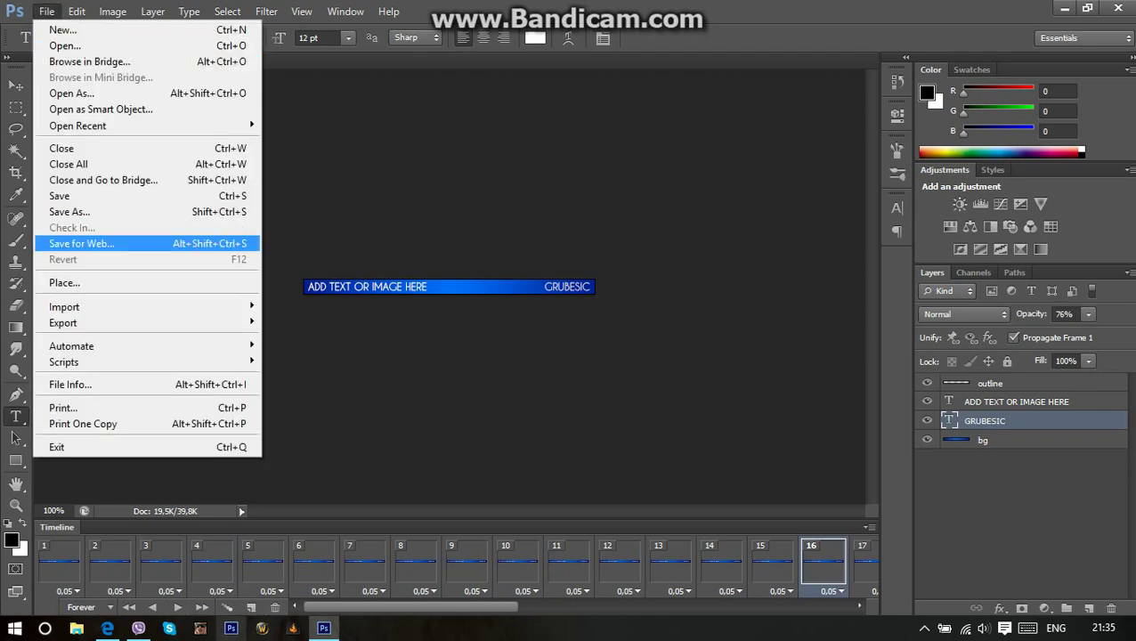
{"action": "key", "text": "Return"}
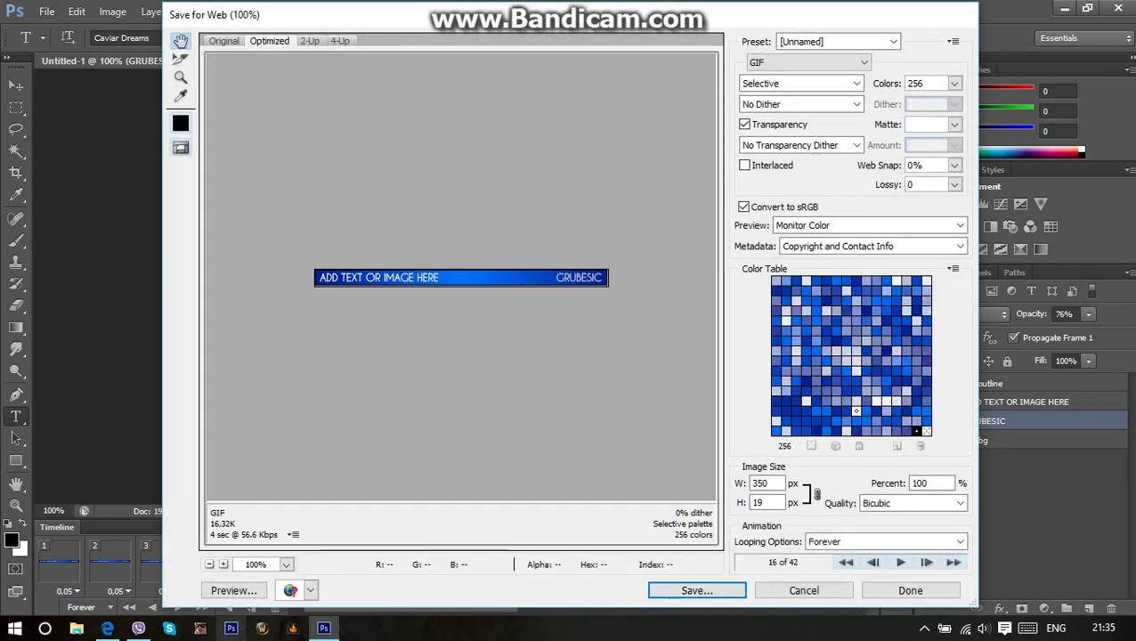
{"action": "left_click", "coordinate": [697, 590]}
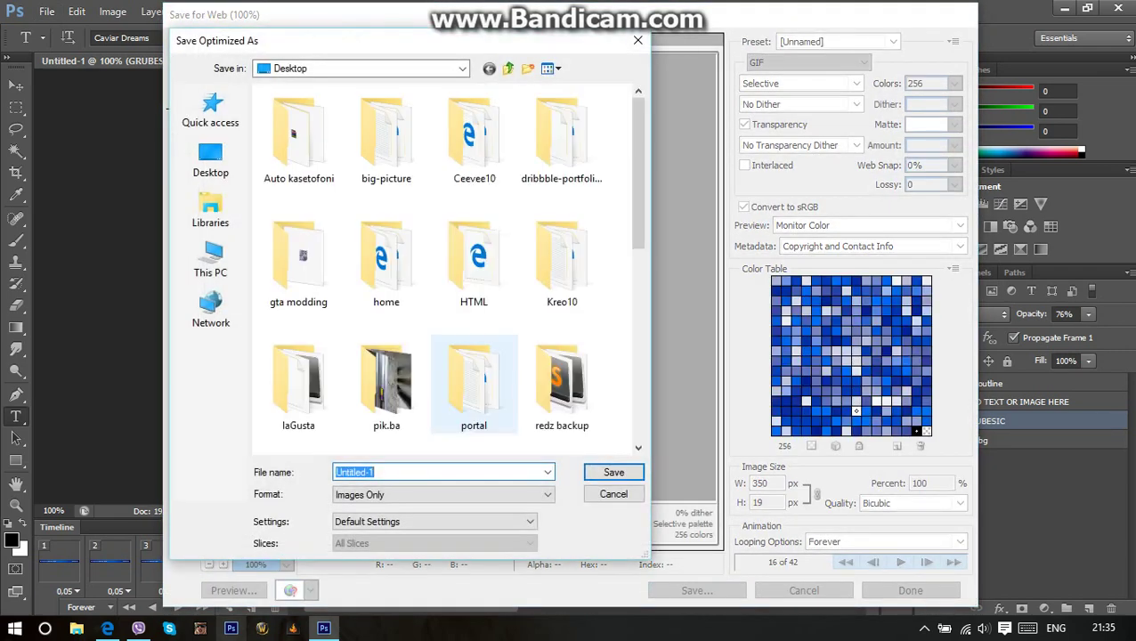
{"action": "type", "text": "ANIM"}
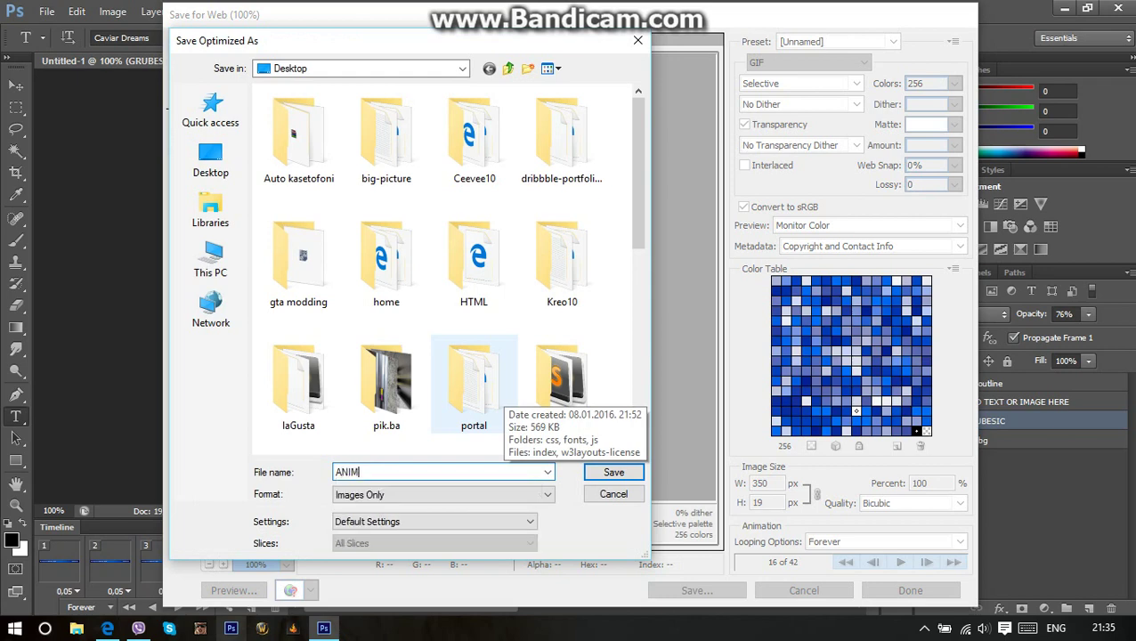
{"action": "type", "text": "ATED BANNED"}
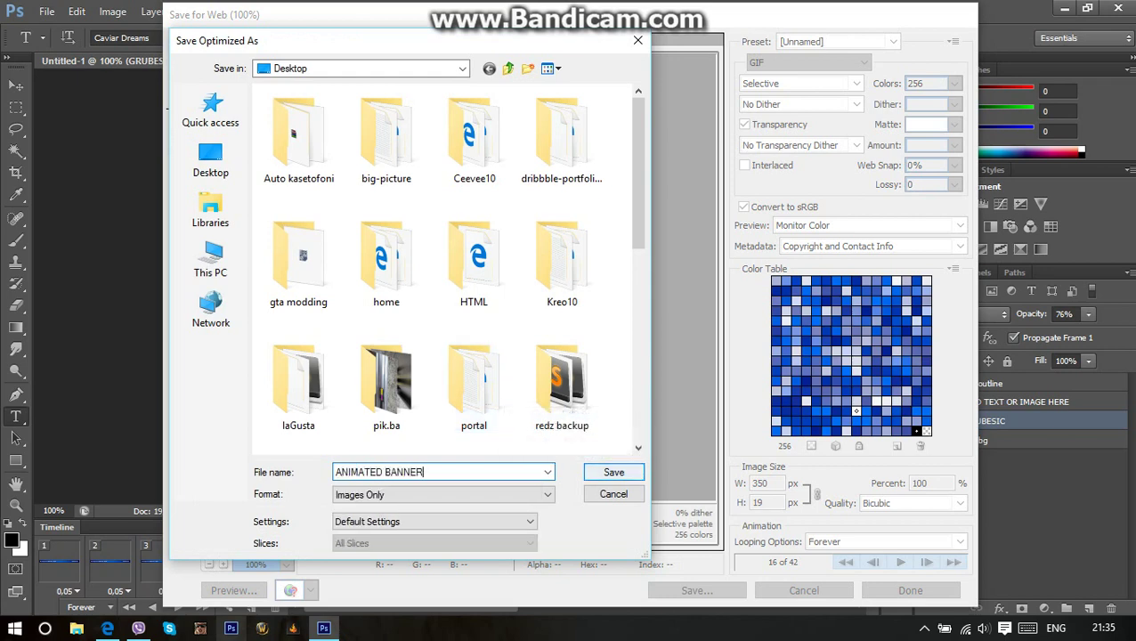
{"action": "key", "text": "Return"}
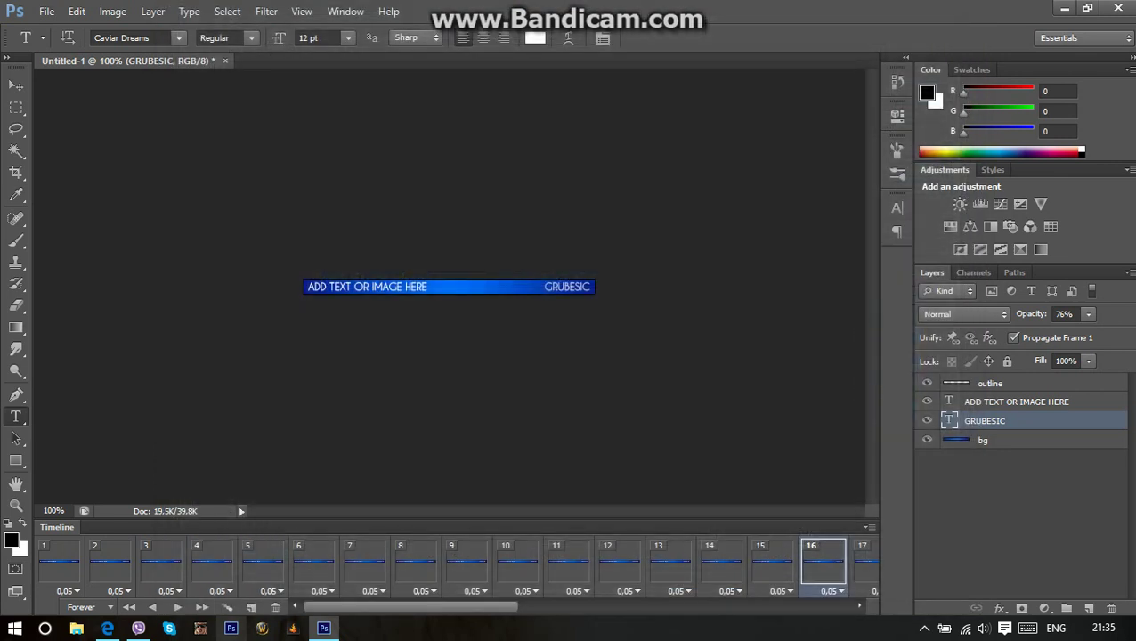